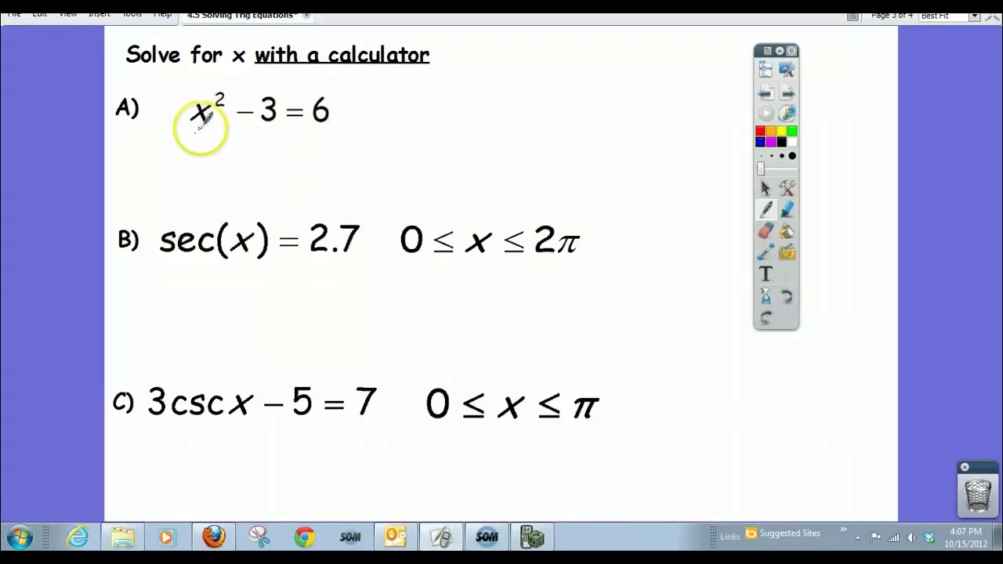
In blue ink, underline x²−3 and 6 in problem A and label them y₁= and y₂=.
left_click_drag(251, 130, 259, 130)
left_click_drag(326, 129, 329, 130)
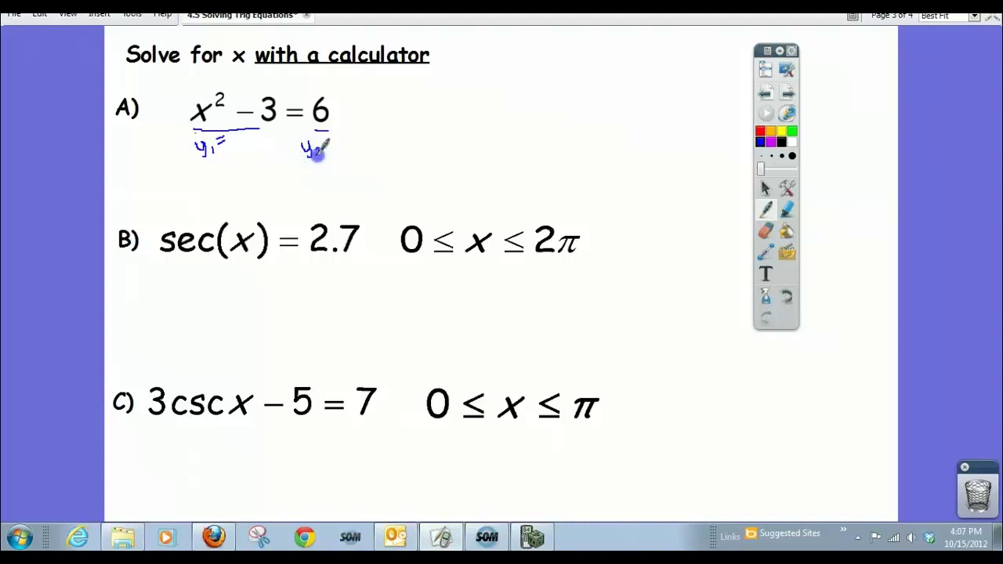
left_click_drag(329, 143, 333, 145)
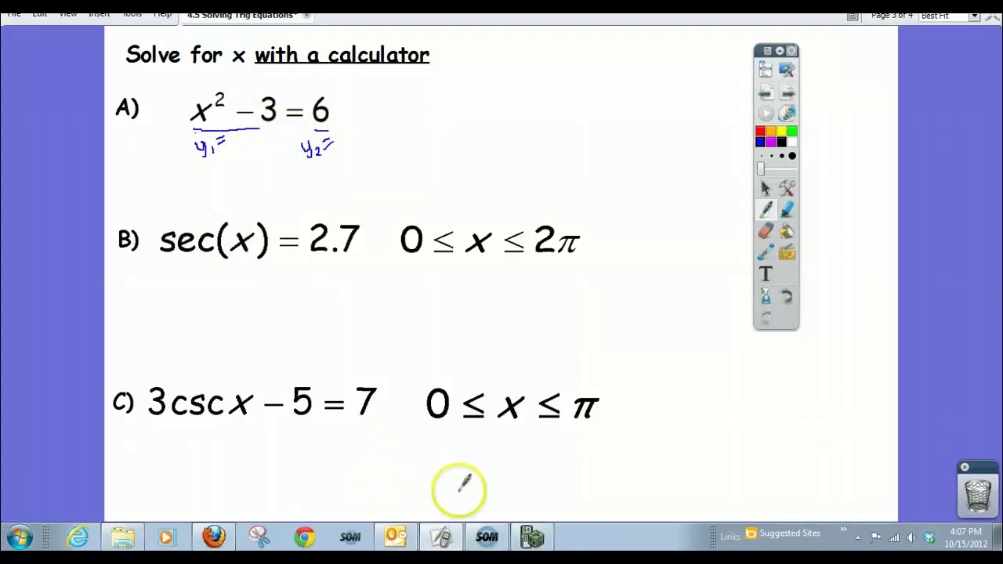
On the TI-84 emulator, enter Y1 = X²−3 and Y2 = 6 and graph them.
left_click(531, 539)
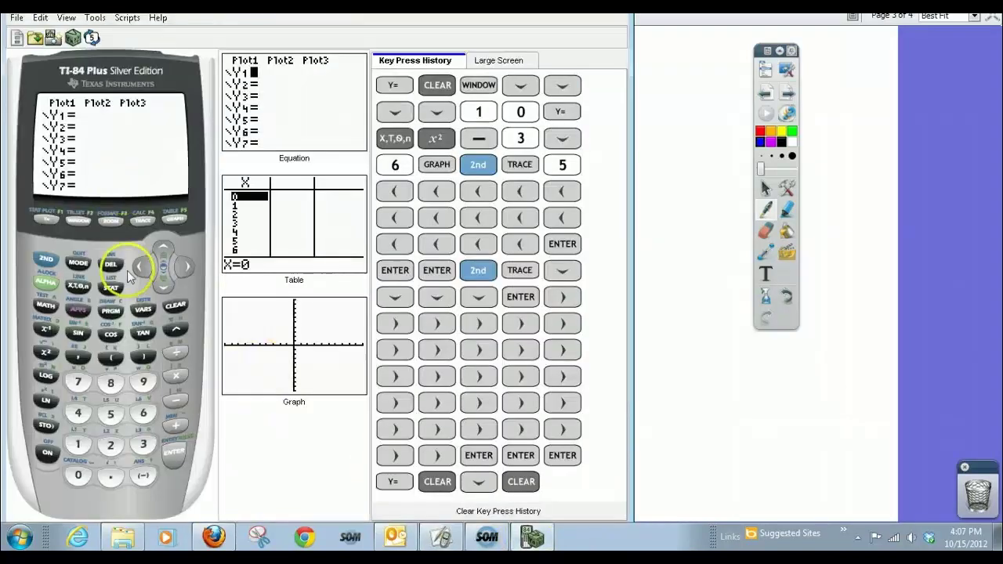
left_click(78, 288)
left_click(45, 353)
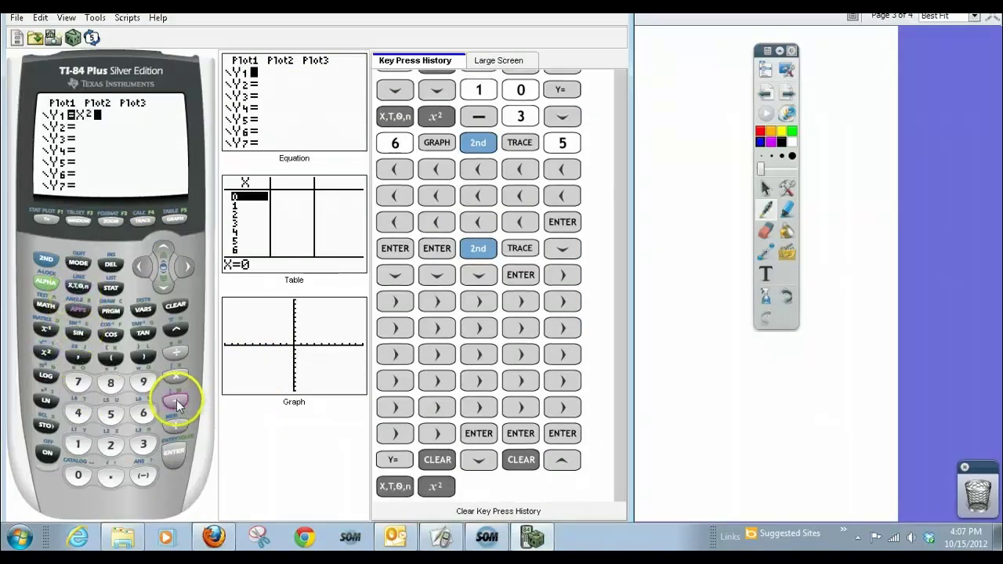
left_click(175, 400)
left_click(144, 445)
left_click(176, 295)
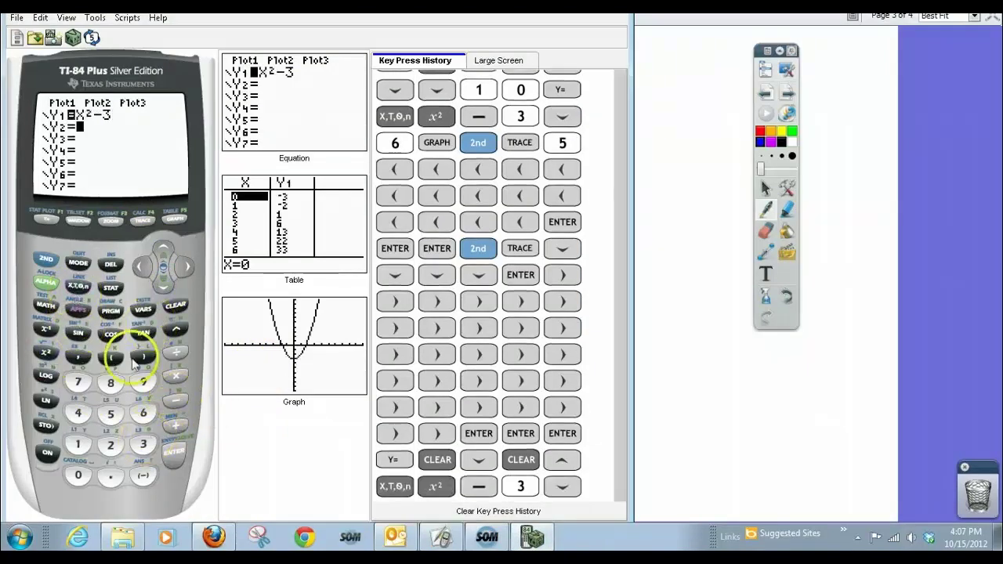
left_click(144, 414)
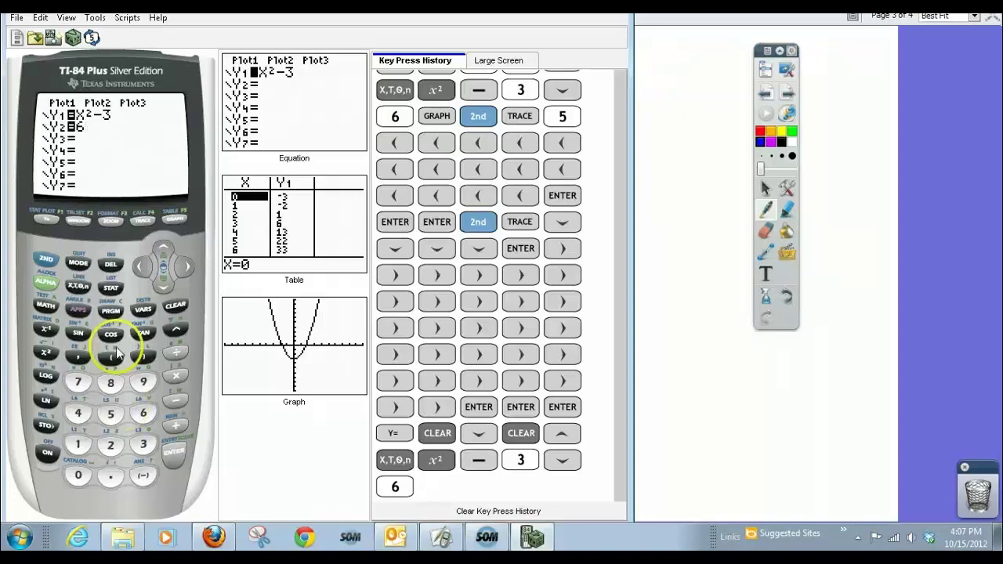
left_click(173, 223)
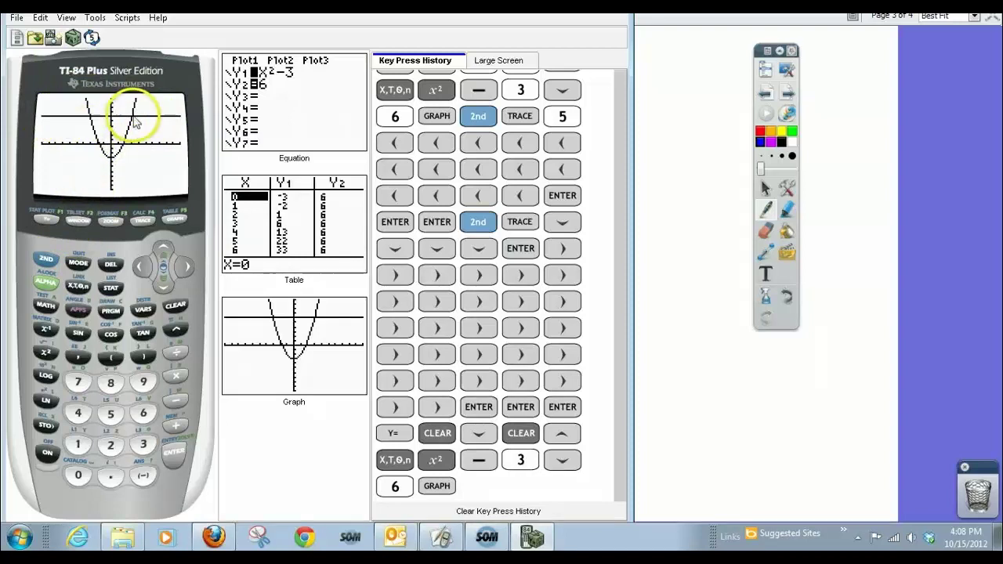
Use the intersect calculation to find the left intersection at X = −3, Y = 6.
left_click(45, 263)
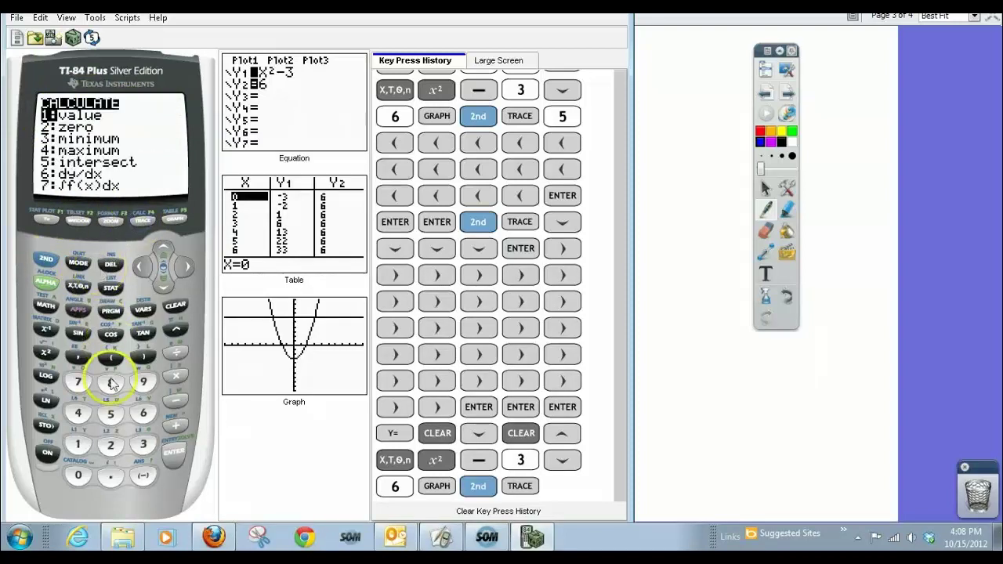
left_click(111, 411)
left_click_drag(143, 269, 142, 269)
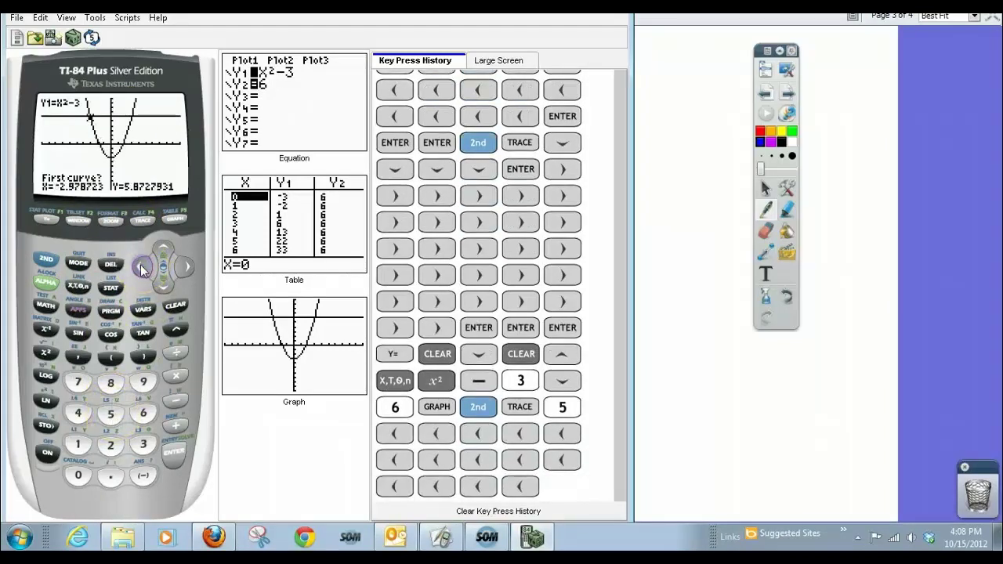
left_click(174, 456)
left_click(174, 456)
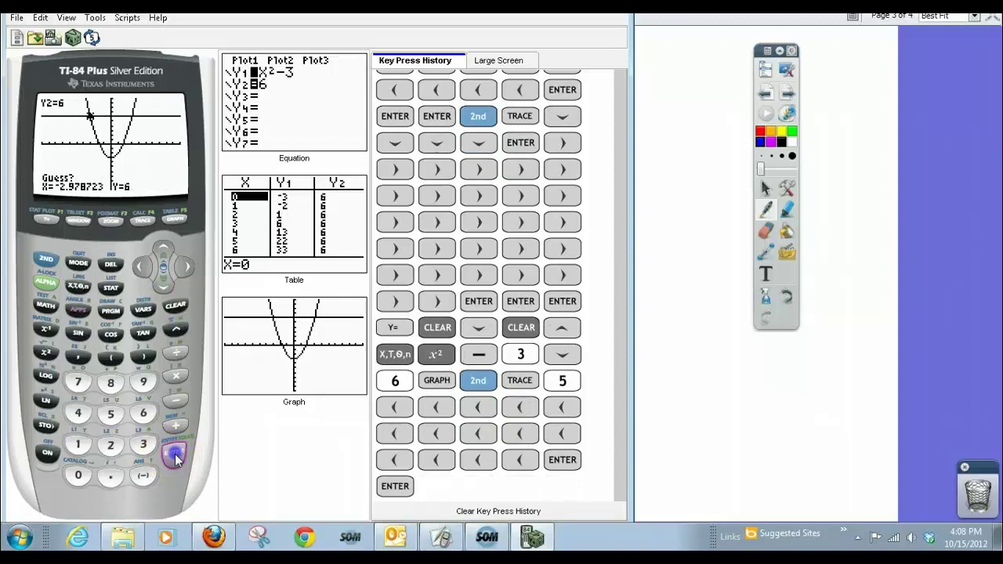
left_click(174, 457)
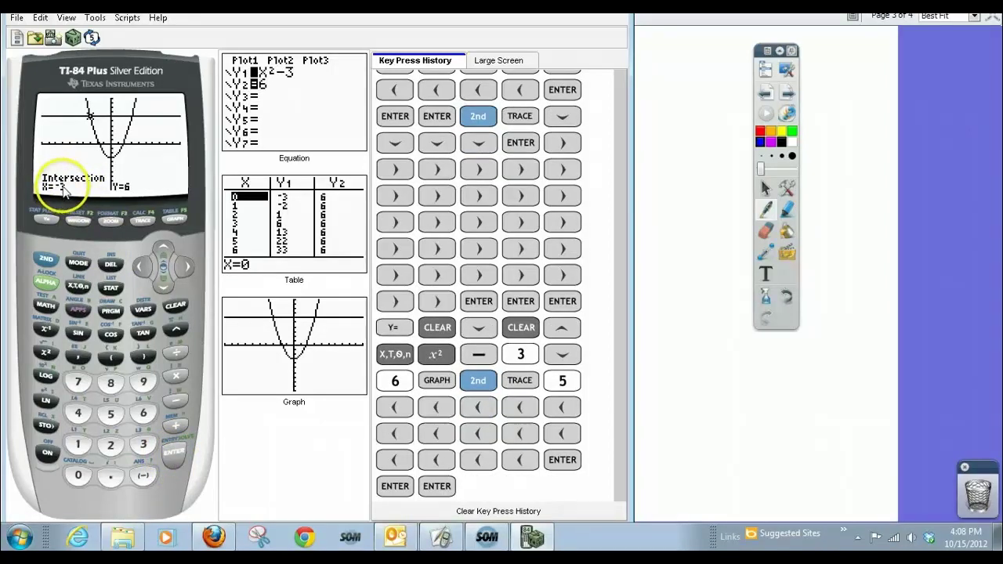
left_click(45, 262)
Start the intersect calculation and move the trace toward the right crossing.
left_click(143, 220)
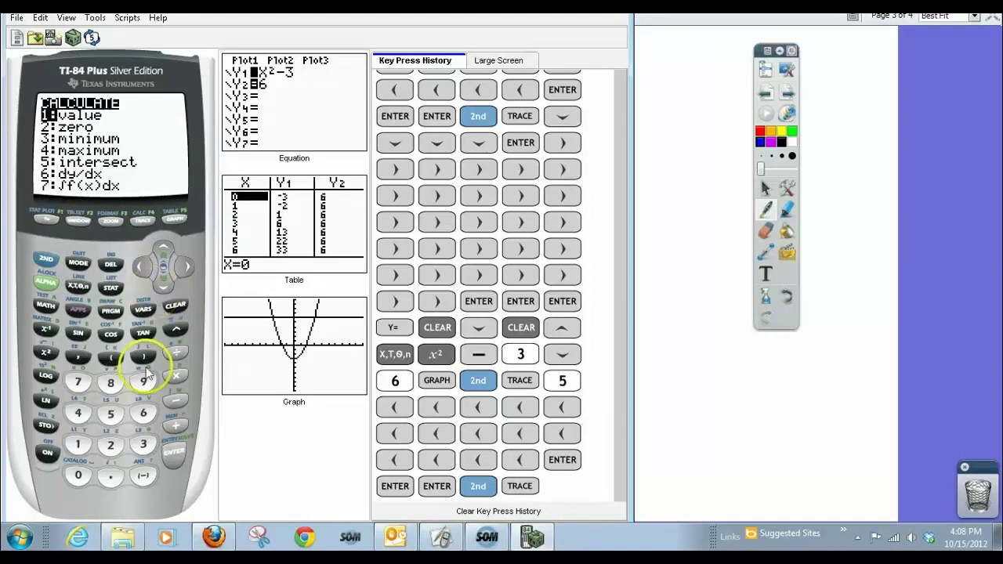
left_click(182, 267)
left_click(182, 267)
left_click(181, 267)
left_click(182, 267)
left_click(182, 267)
left_click(181, 267)
left_click(182, 267)
left_click(182, 268)
left_click(181, 268)
left_click(181, 267)
left_click(181, 267)
left_click(181, 267)
left_click(182, 267)
left_click(182, 268)
left_click(184, 267)
left_click(185, 268)
left_click(183, 267)
left_click(183, 268)
left_click(184, 267)
left_click(183, 268)
left_click(183, 267)
left_click(182, 268)
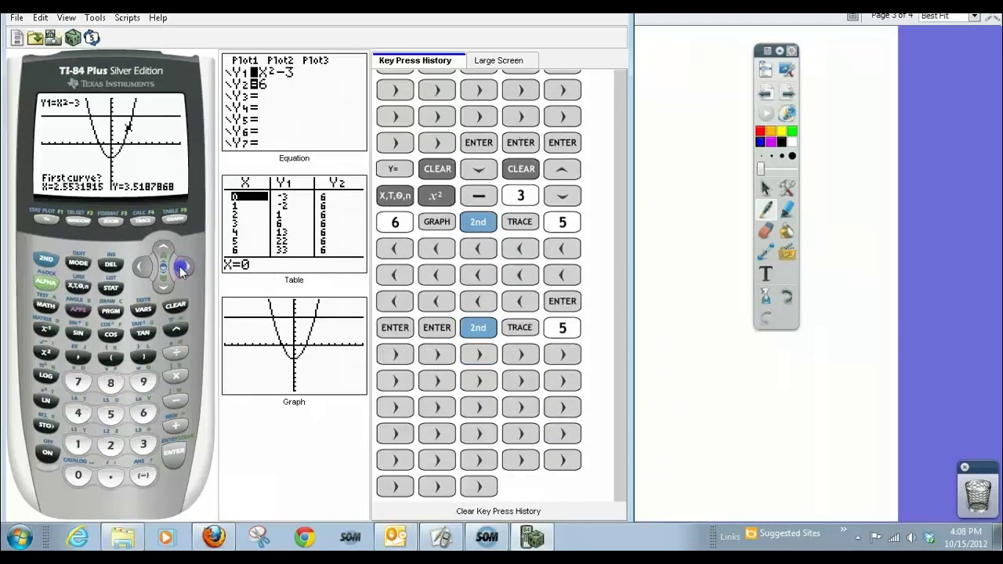
Confirm both curves and the guess to get X = 3, Y = 6, then return to the notebook.
left_click(173, 457)
left_click(176, 456)
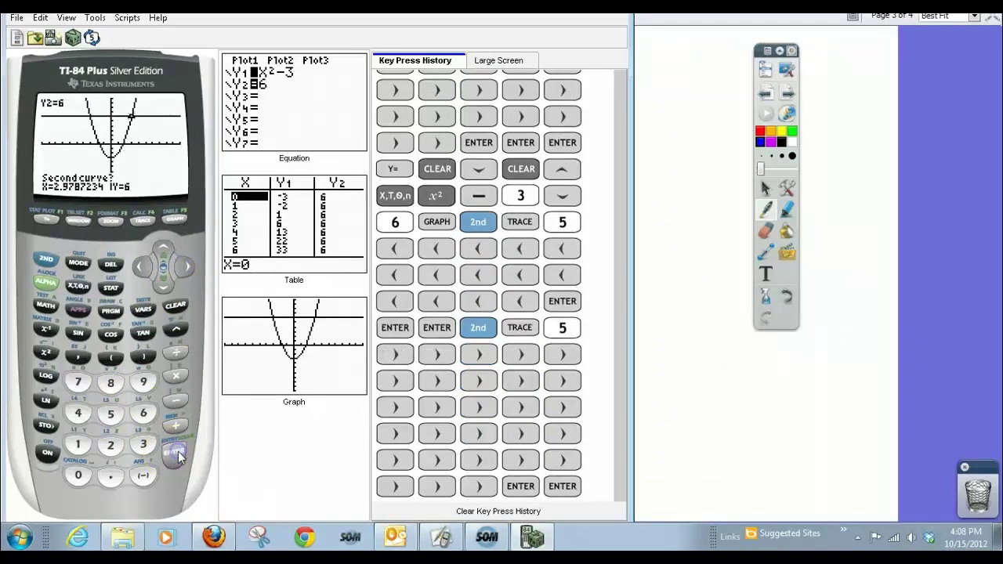
left_click(178, 455)
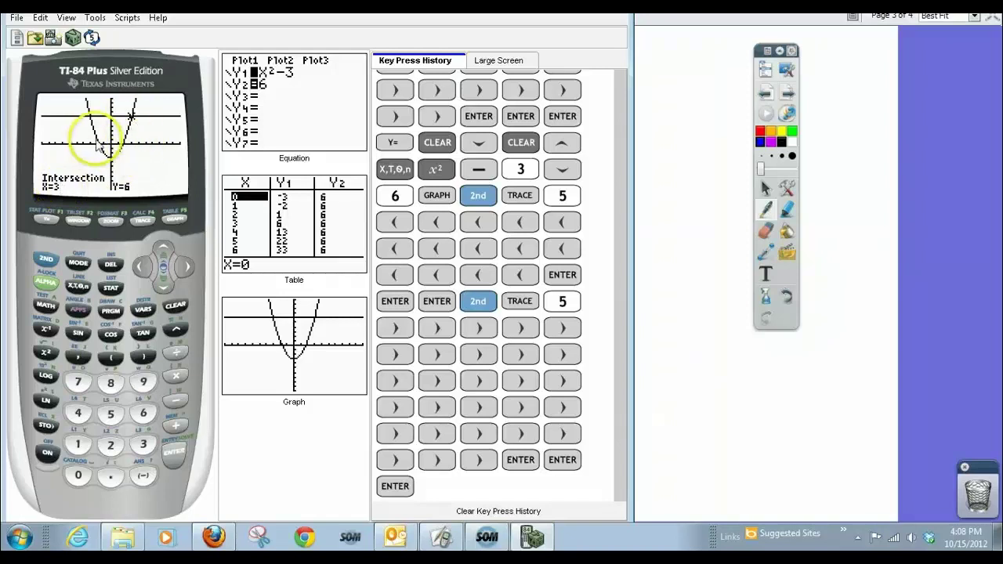
left_click(443, 537)
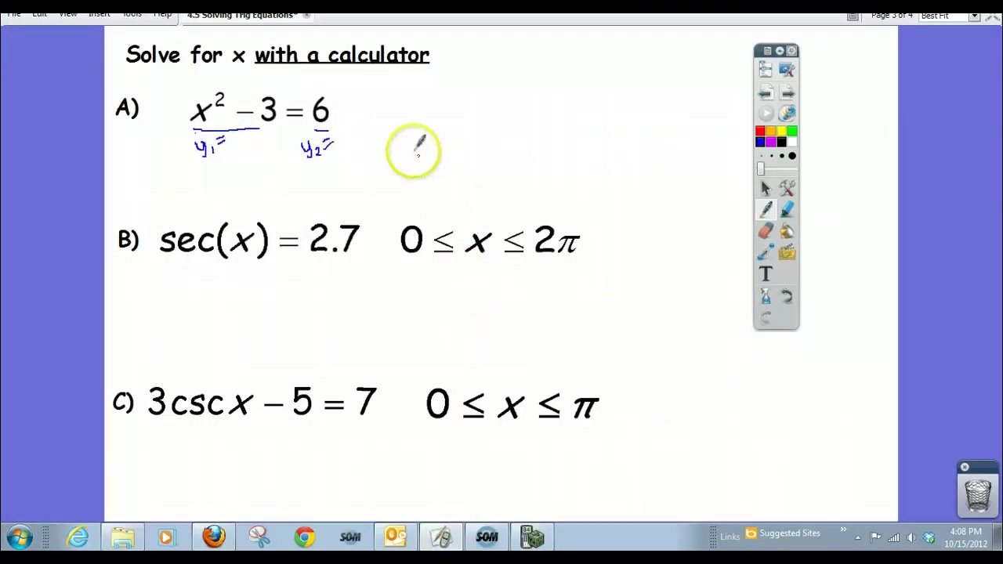
Write the answer x = 3, −3 beside problem A and box it.
left_click(415, 112)
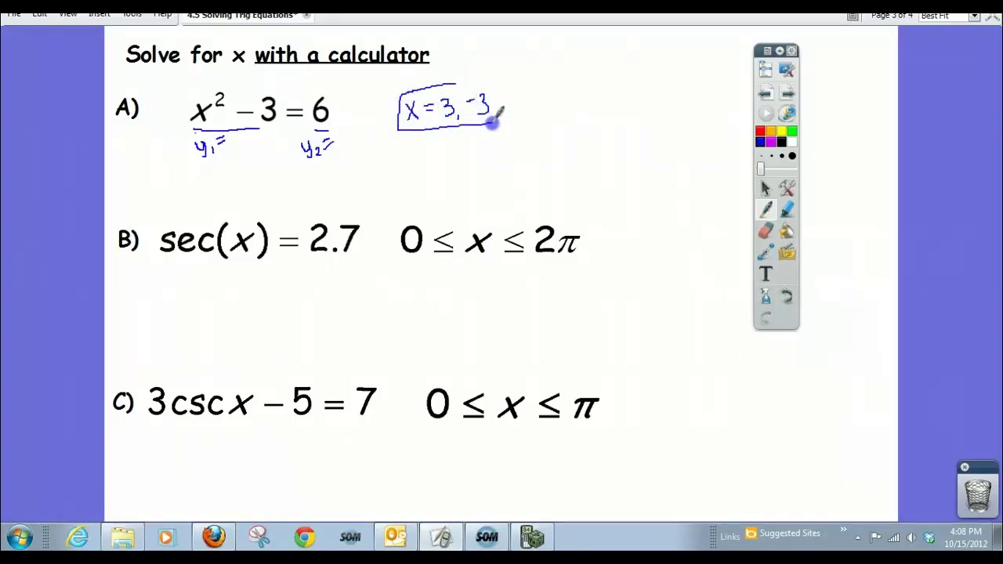
left_click_drag(451, 77, 457, 80)
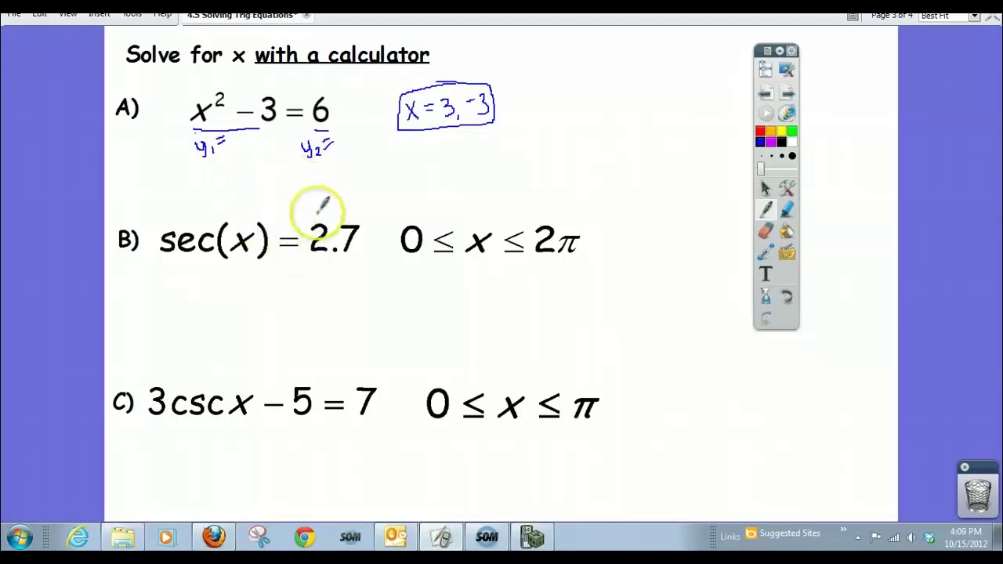
Underline sec(x) and 2.7 in problem B and label them y₁= and y₂= in red.
left_click_drag(165, 263, 165, 263)
left_click_drag(302, 266, 331, 265)
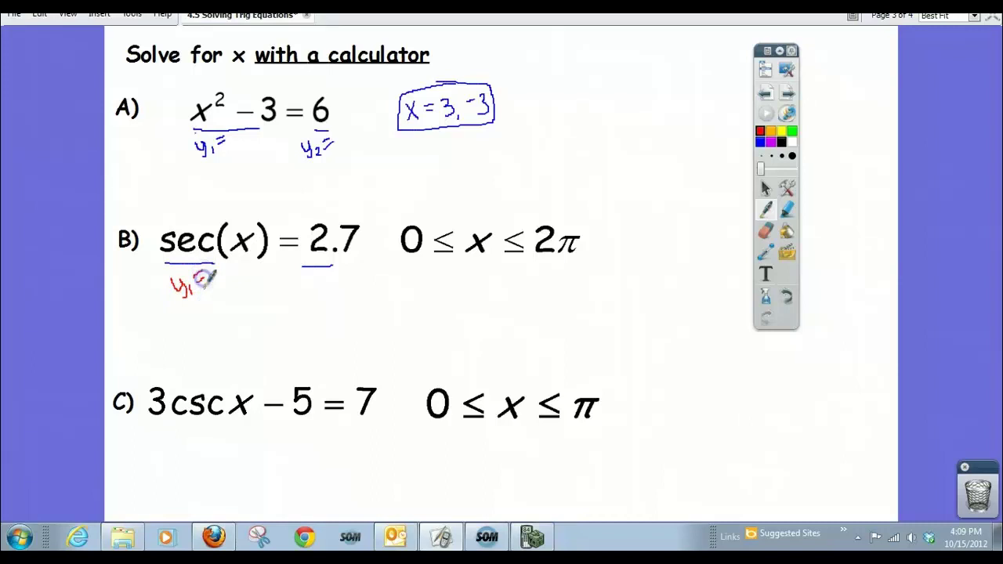
left_click_drag(294, 281, 291, 284)
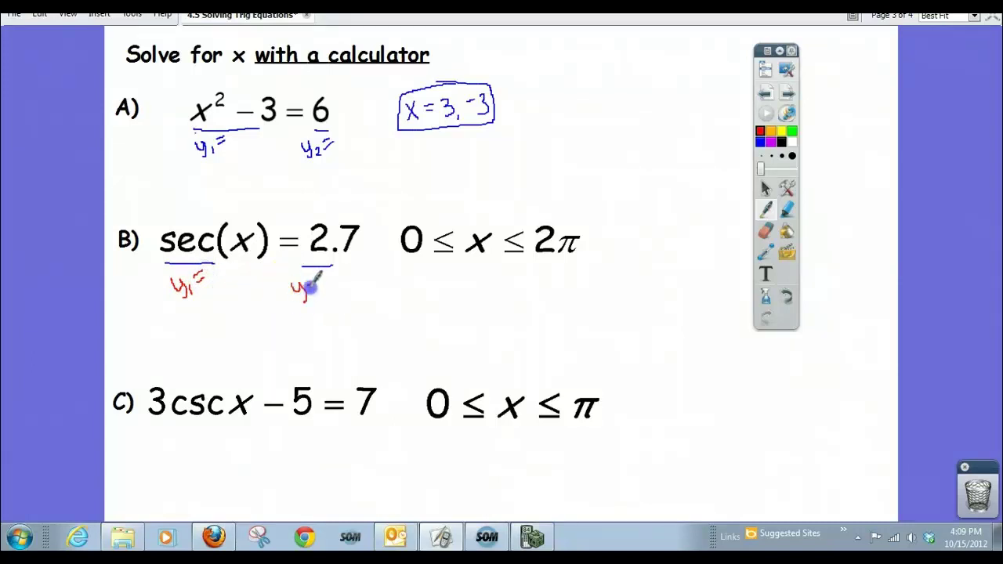
left_click_drag(321, 274, 328, 273)
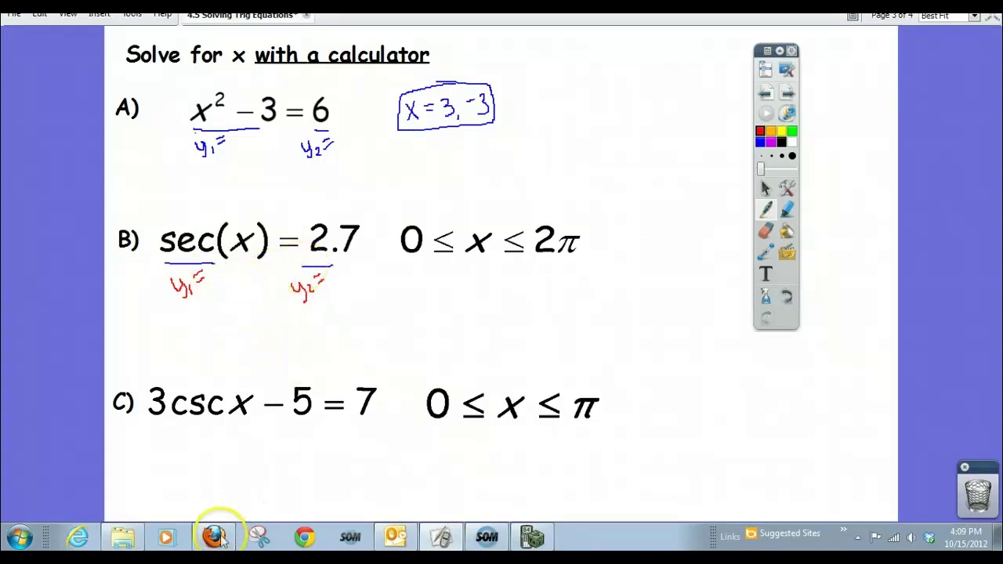
left_click(533, 536)
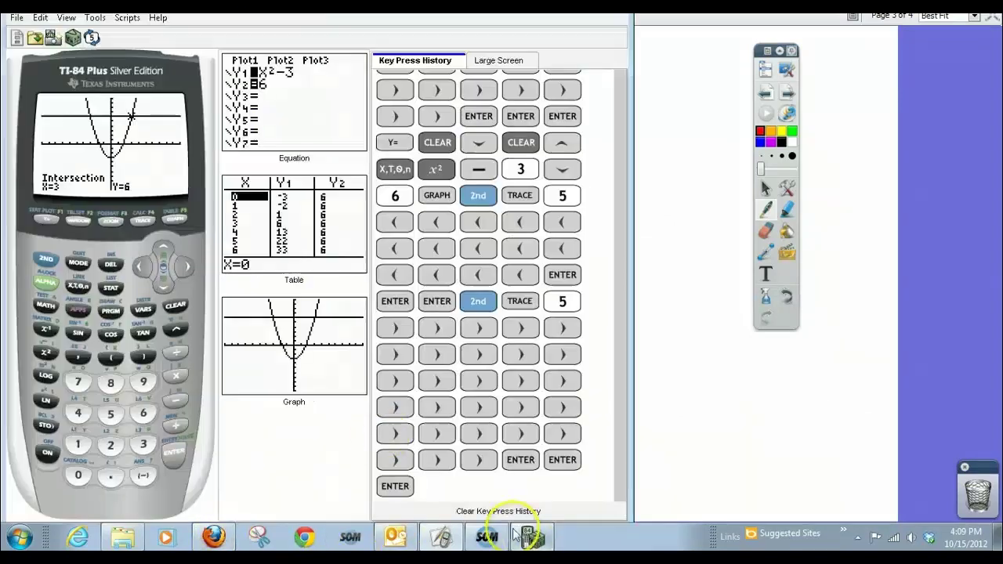
Clear the old Y1 = X²−3 and Y2 = 6 equations in the Y= editor.
left_click(52, 220)
left_click(176, 305)
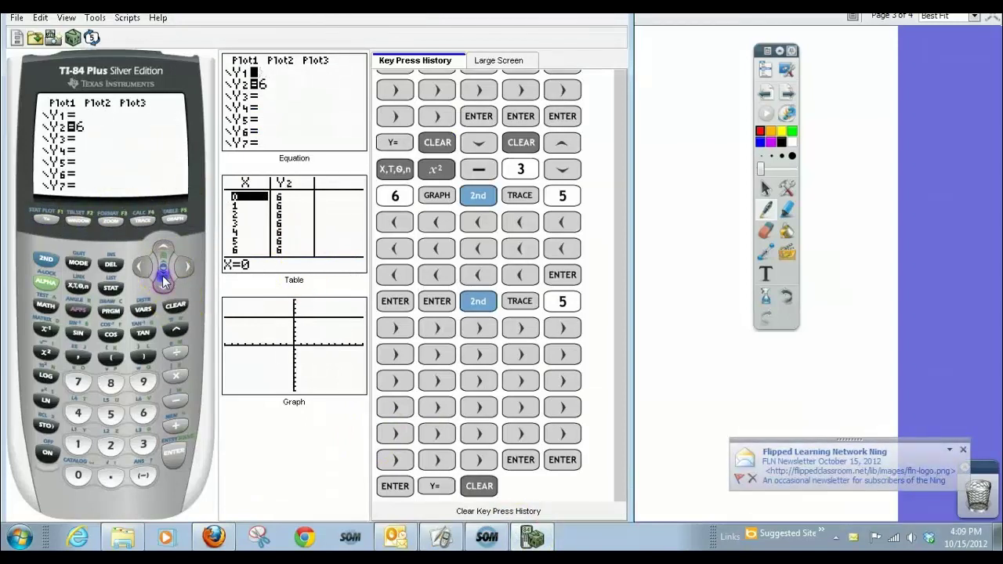
left_click(163, 282)
left_click(175, 305)
left_click(162, 251)
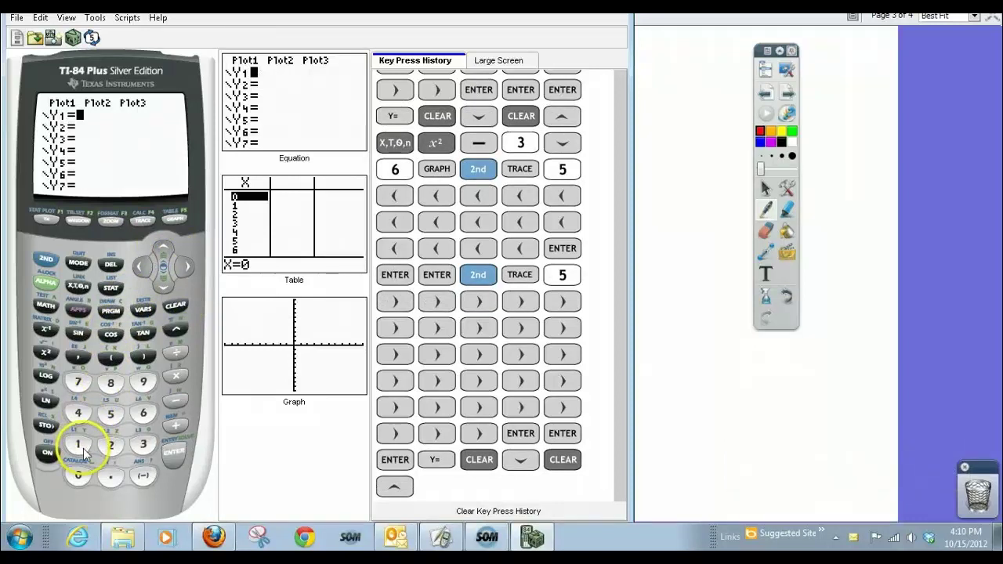
Enter Y1 = 1/cos(X) and Y2 = 2.7, then return to the notebook.
left_click(175, 352)
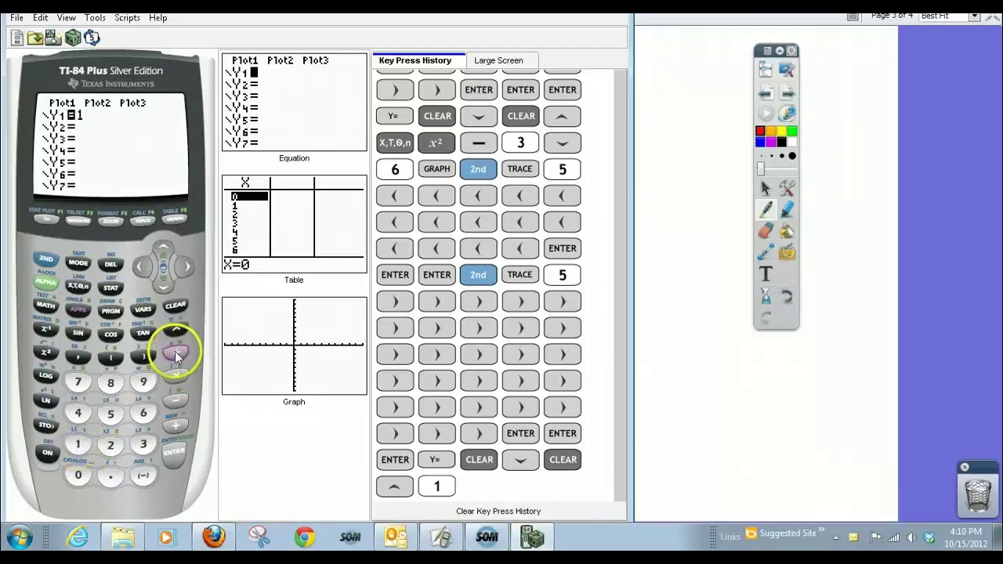
left_click(110, 334)
left_click(79, 285)
left_click(143, 357)
left_click(163, 291)
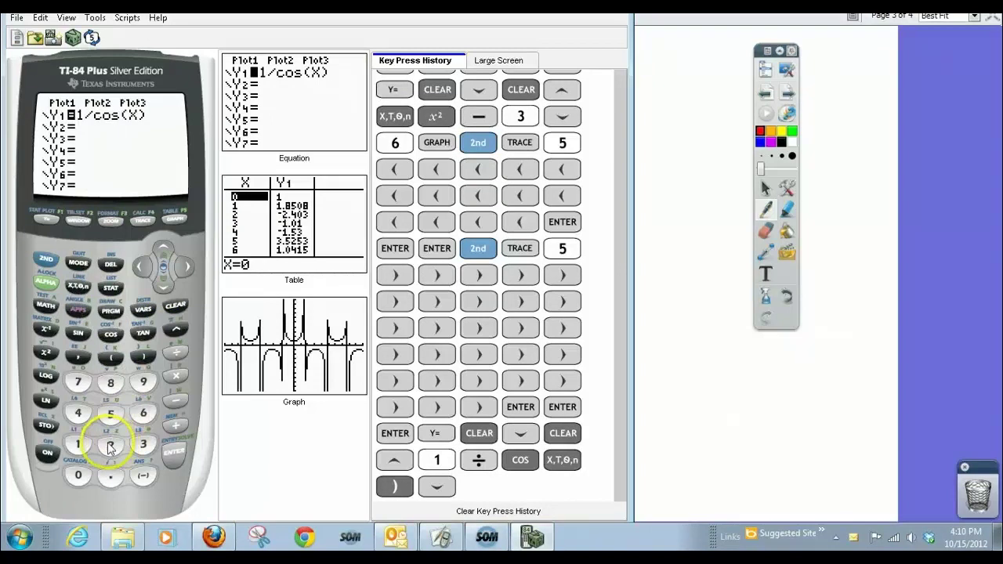
left_click(110, 475)
left_click(77, 382)
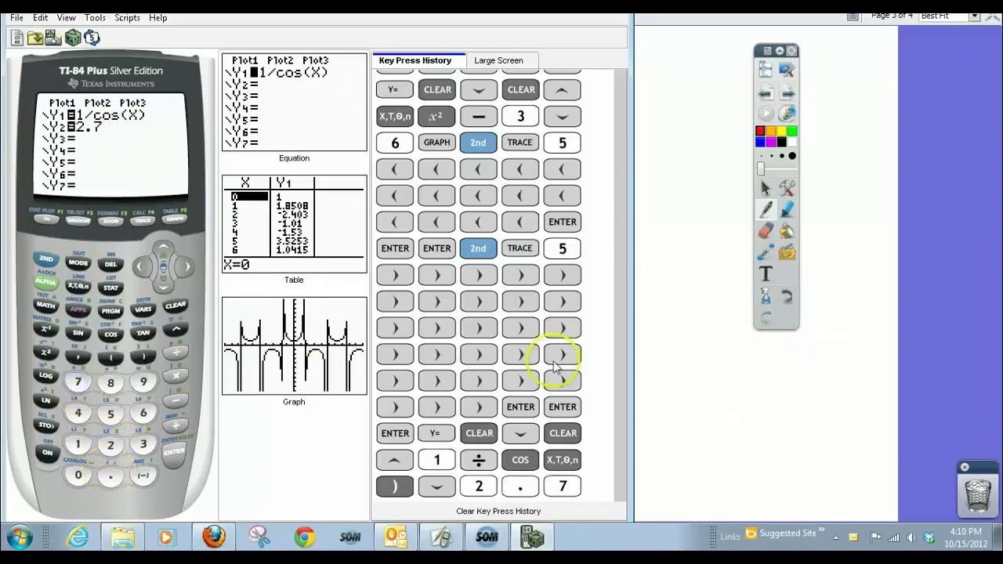
left_click(440, 536)
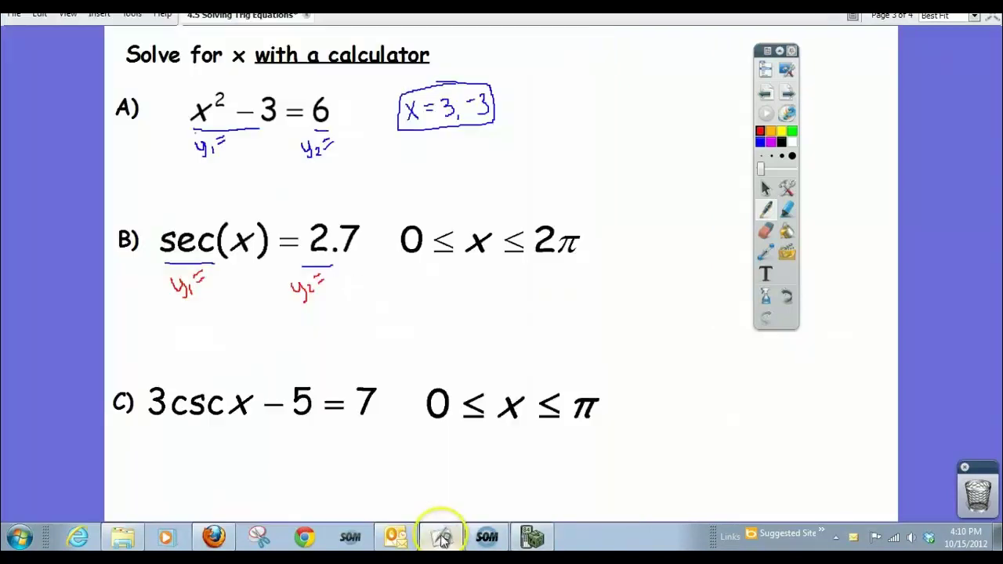
Mark problem B's bounds 0 and 2π with red arrows labelled xmin and xmax.
left_click(440, 536)
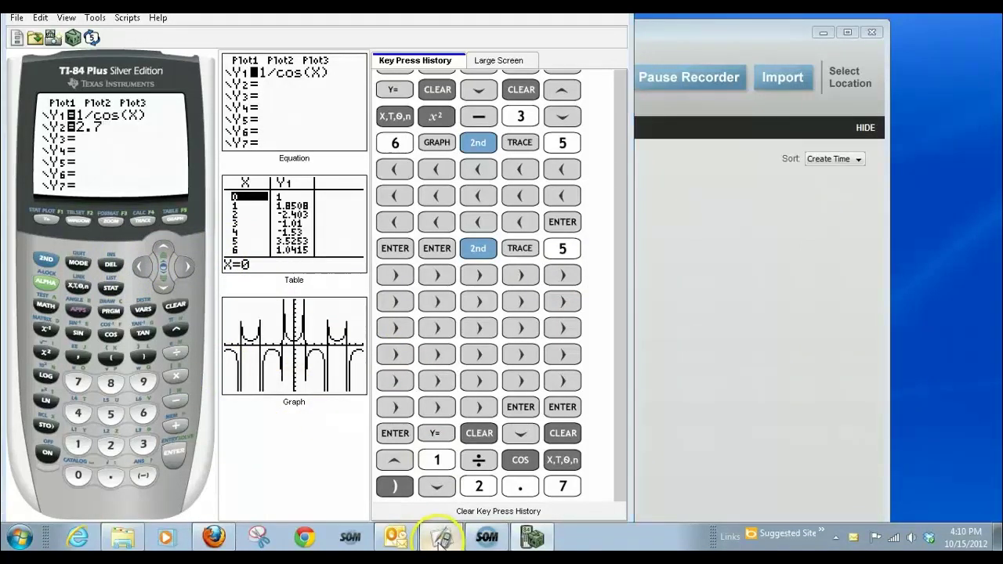
left_click(396, 537)
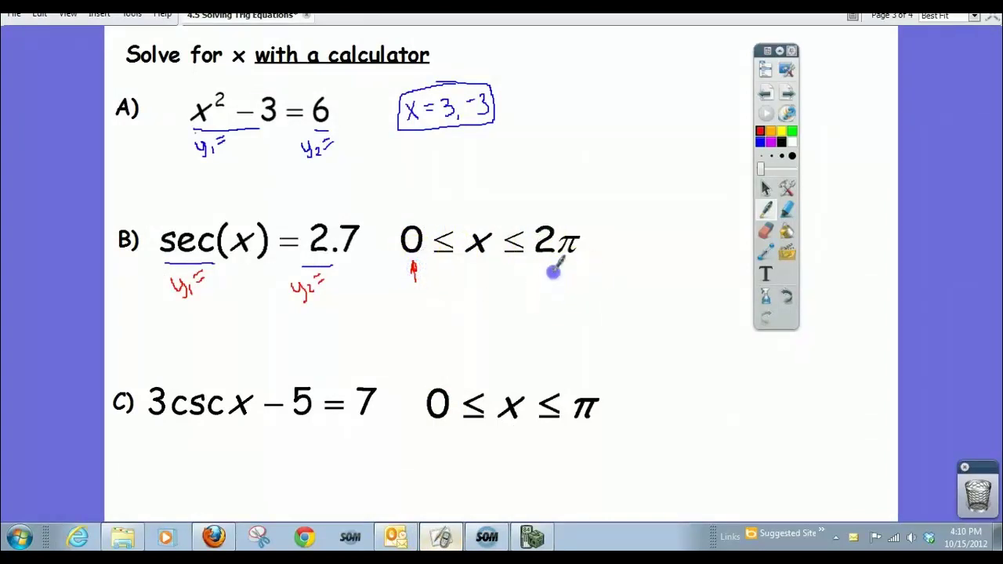
left_click_drag(553, 278, 553, 264)
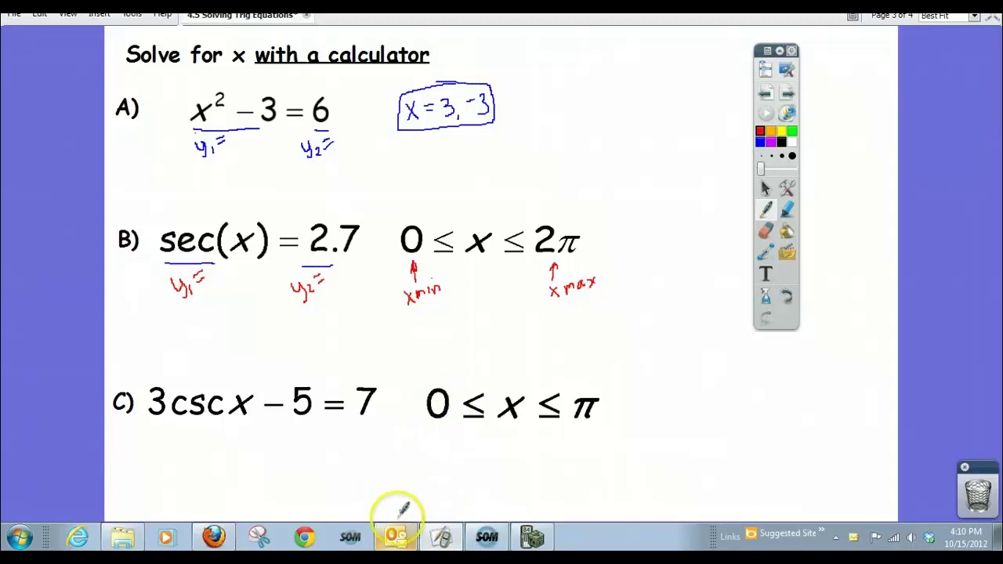
left_click(443, 537)
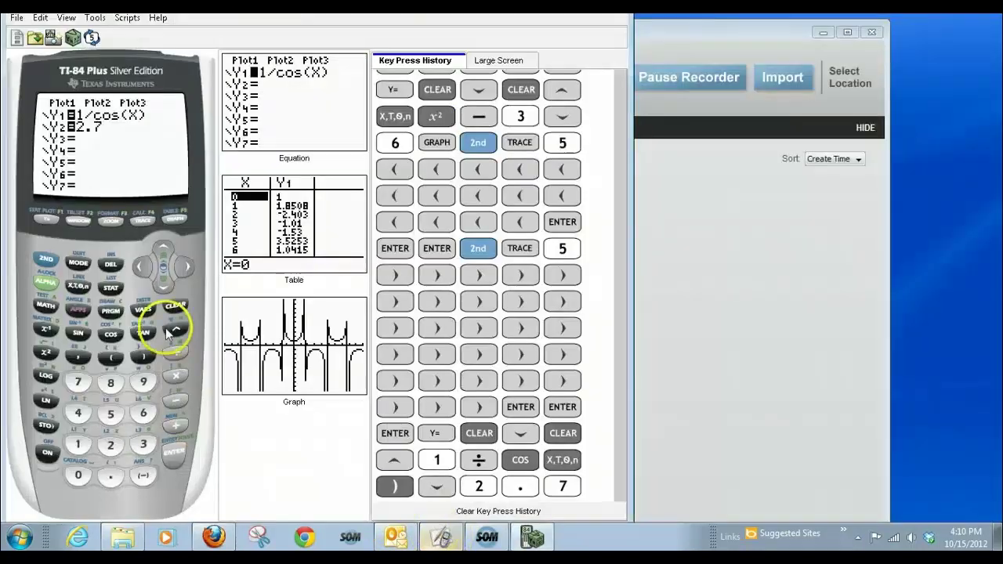
Set the window to Xmin 0 and Xmax 2π, then graph 1/cos(X) and 2.7.
left_click(78, 224)
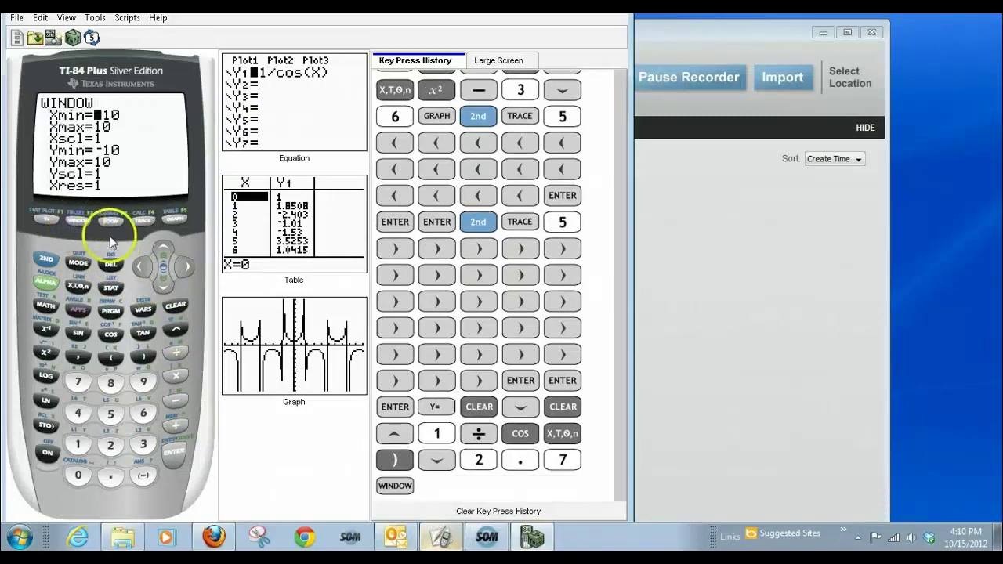
left_click(78, 474)
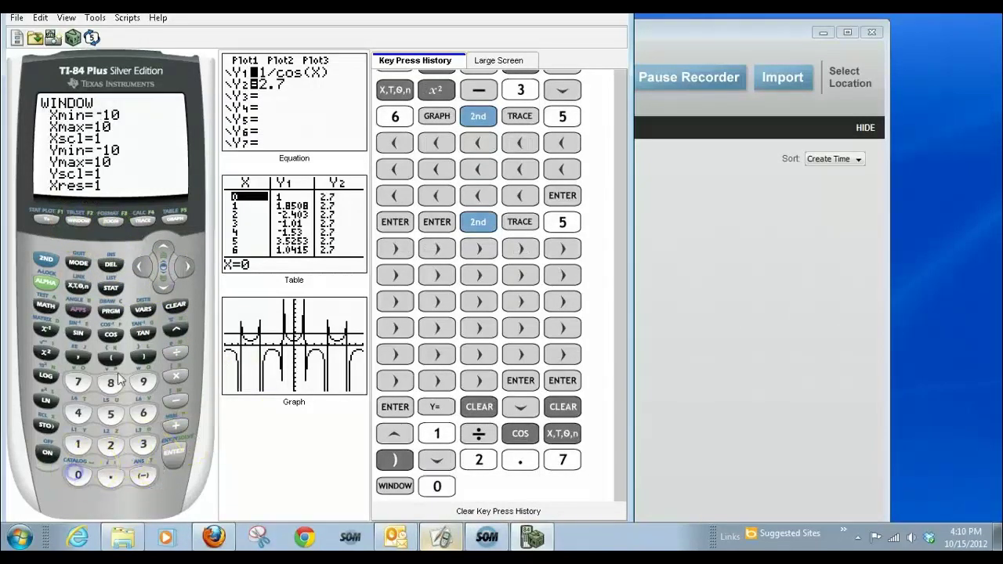
left_click(162, 283)
left_click(111, 444)
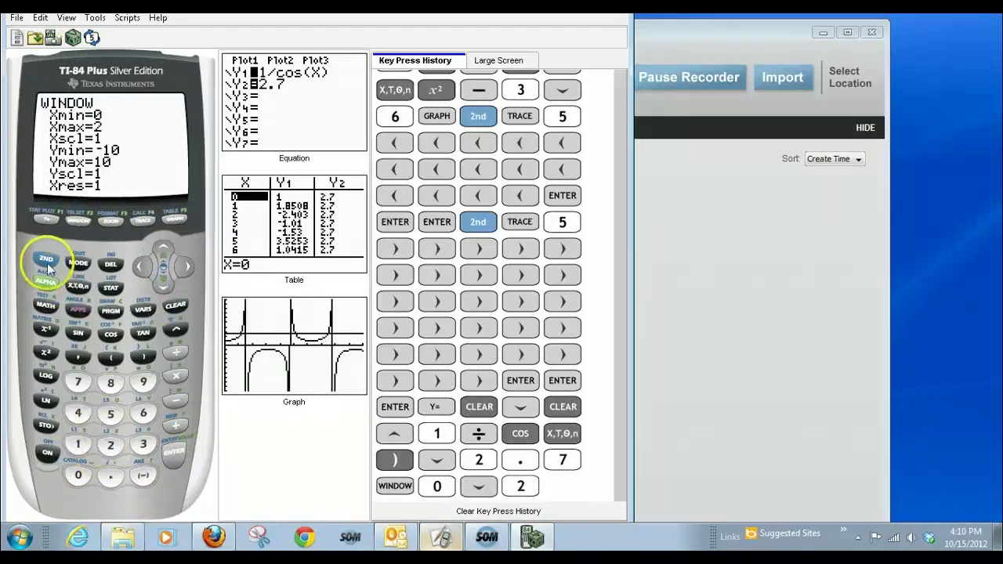
left_click(174, 332)
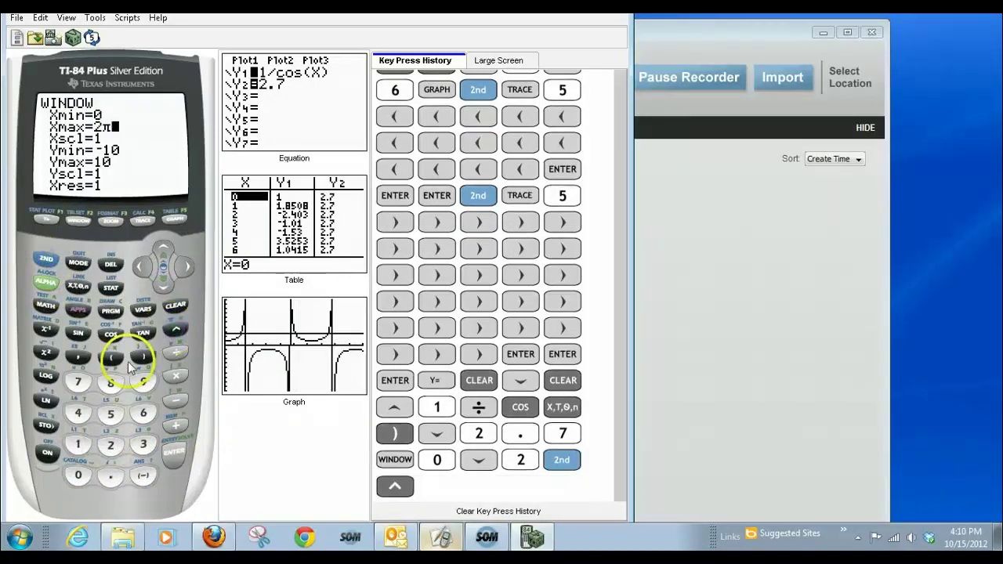
left_click(162, 287)
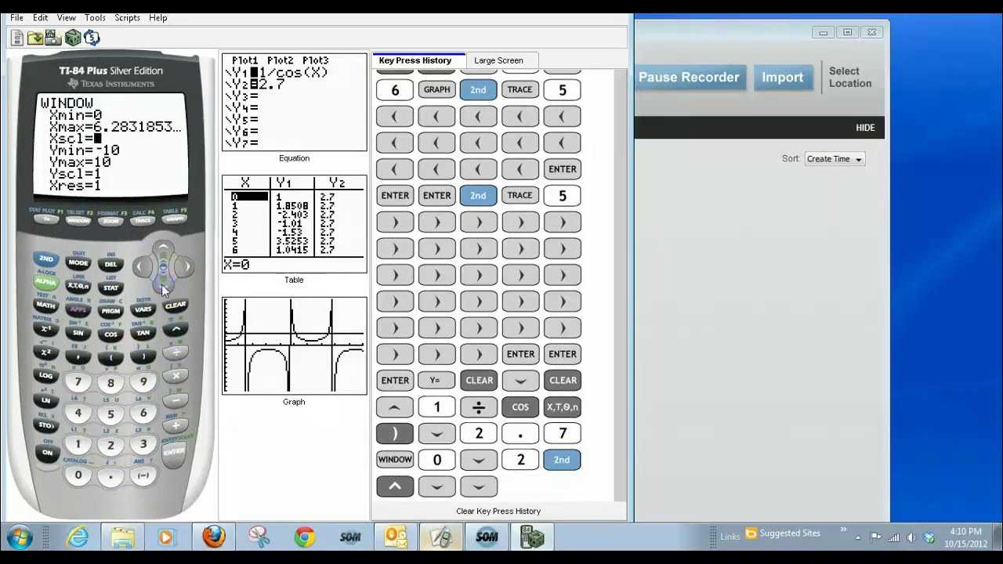
left_click(162, 286)
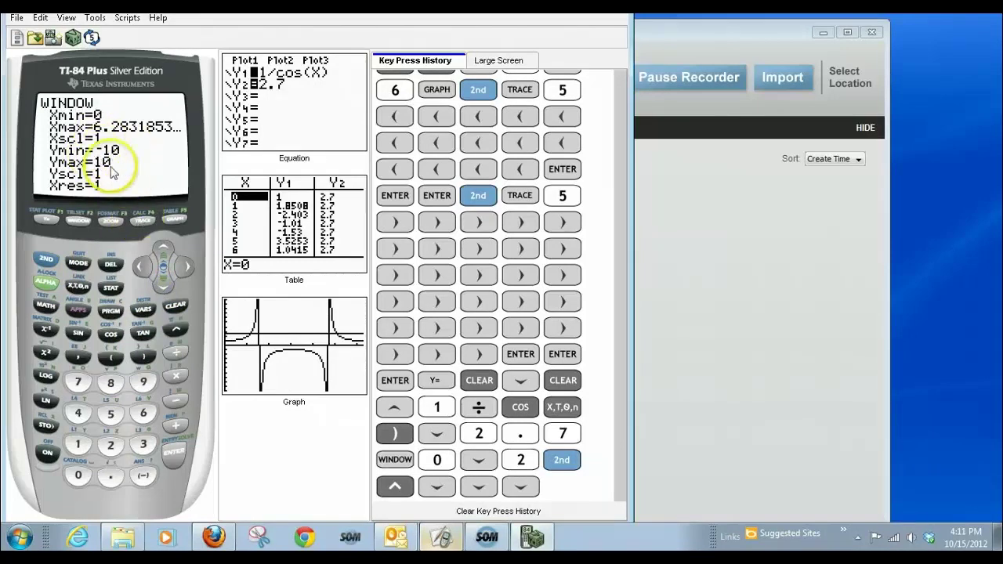
left_click(173, 220)
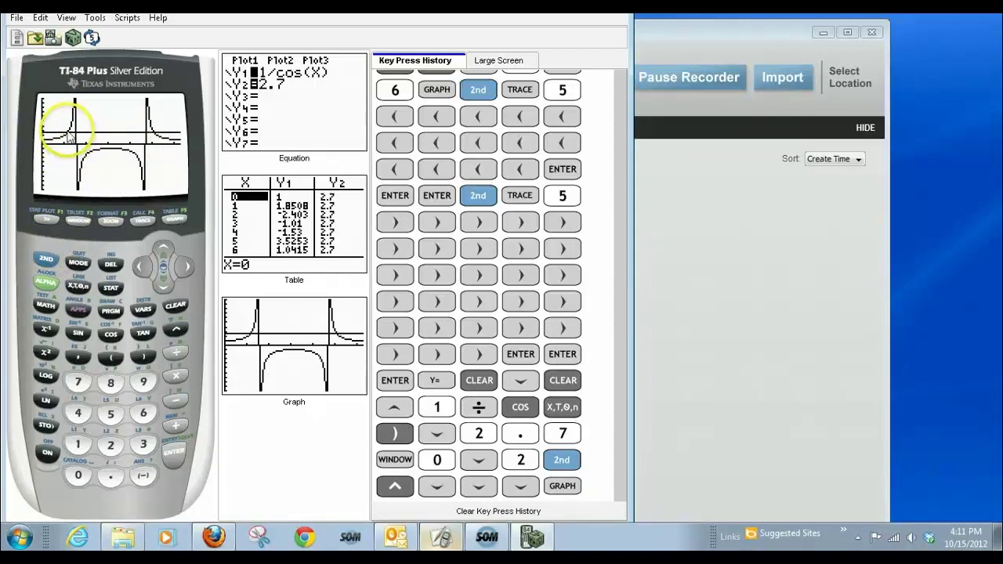
Compute the first intersection of 1/cos(X) and 2.7 at X = 1.1913886, Y = 2.7.
left_click(46, 258)
left_click(142, 226)
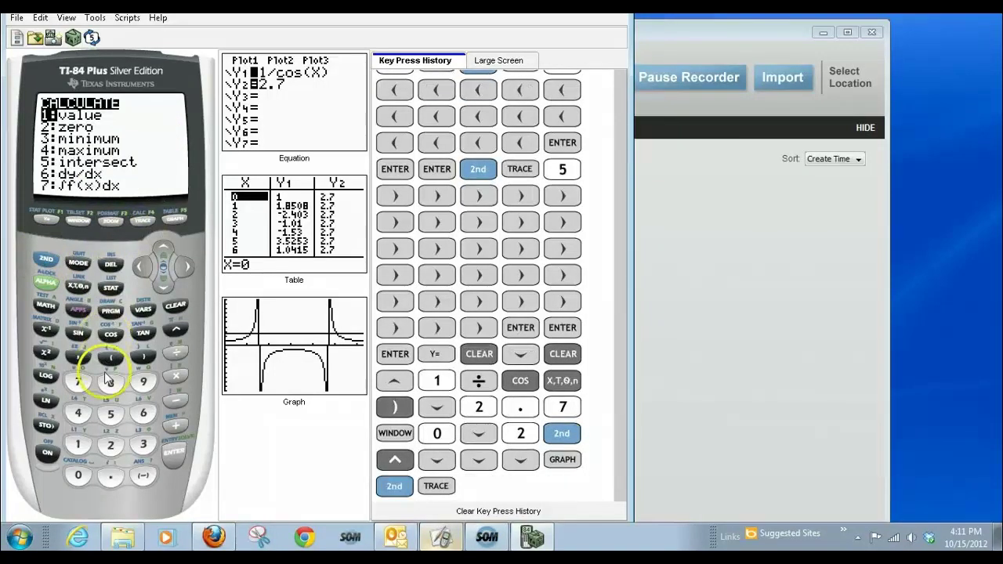
left_click(109, 415)
left_click(142, 267)
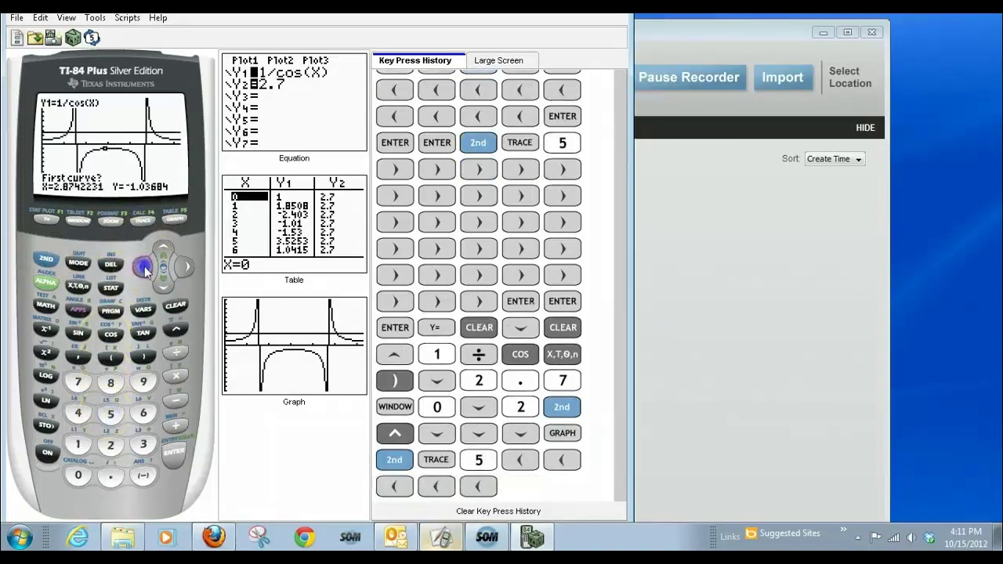
left_click(142, 267)
left_click(141, 268)
left_click(140, 268)
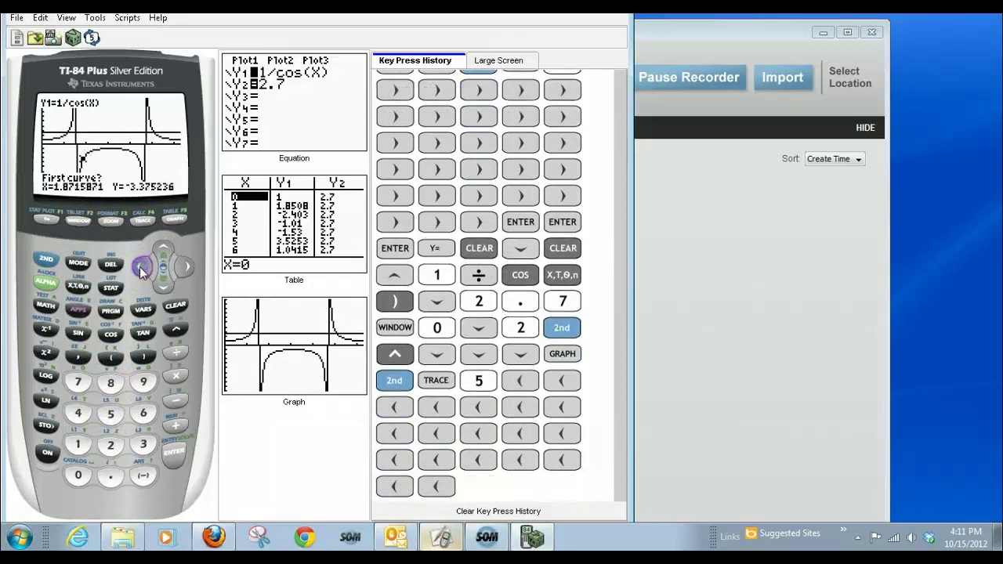
left_click(139, 268)
left_click(138, 268)
left_click(138, 269)
left_click(137, 268)
left_click(137, 269)
left_click(138, 269)
left_click(138, 269)
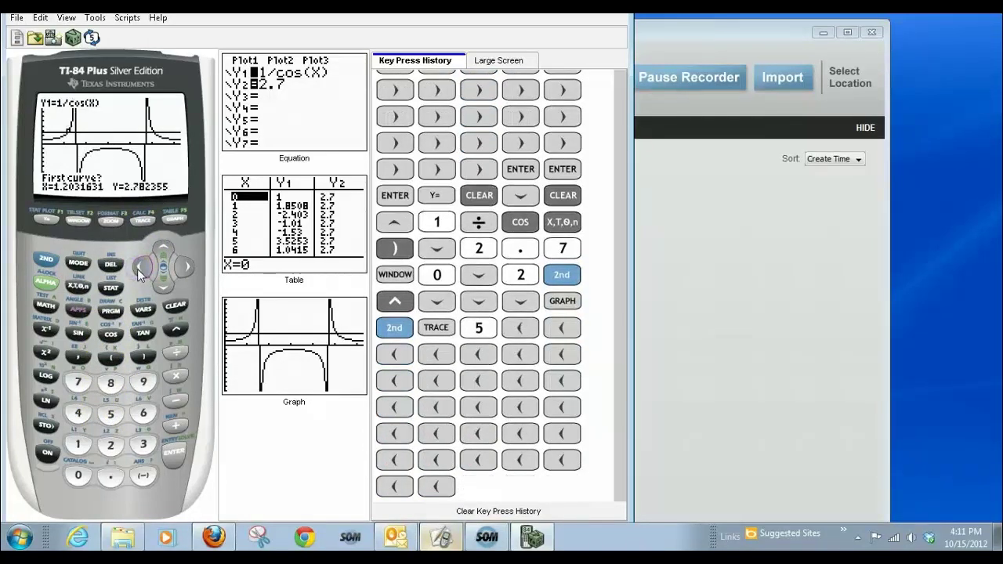
left_click(174, 454)
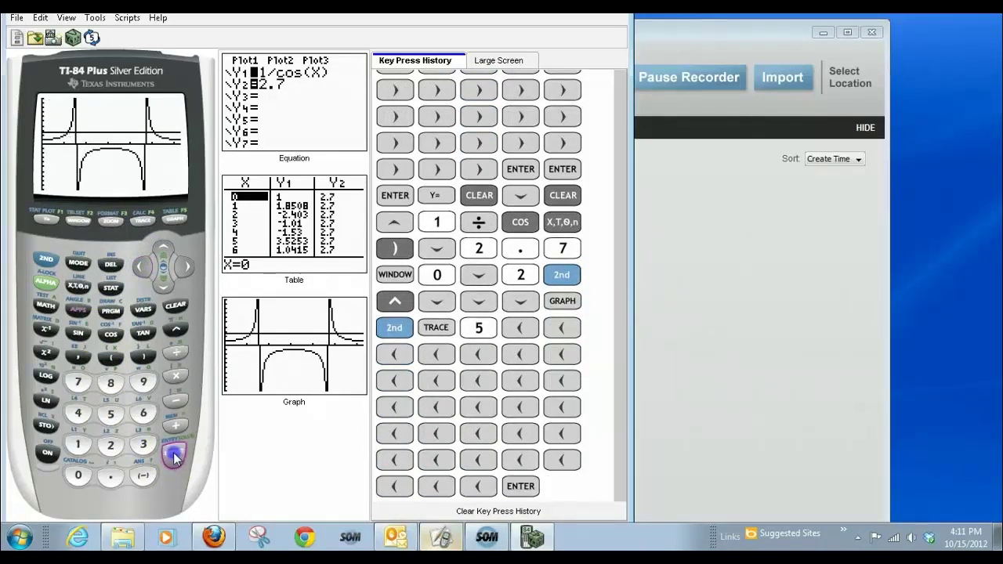
left_click(174, 454)
left_click(174, 455)
left_click(175, 456)
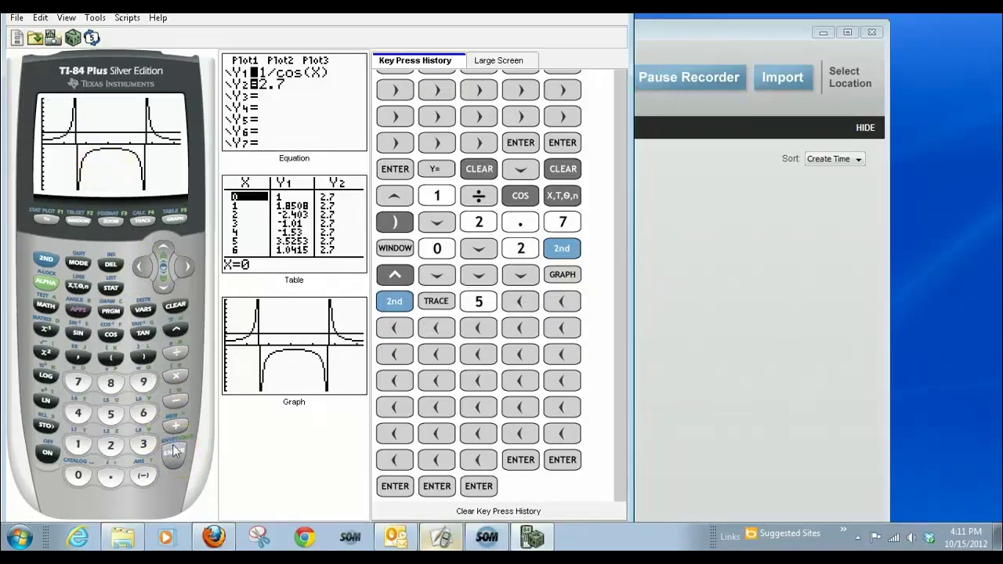
Start another intersect calculation and confirm the curves up to the guess prompt.
left_click(45, 261)
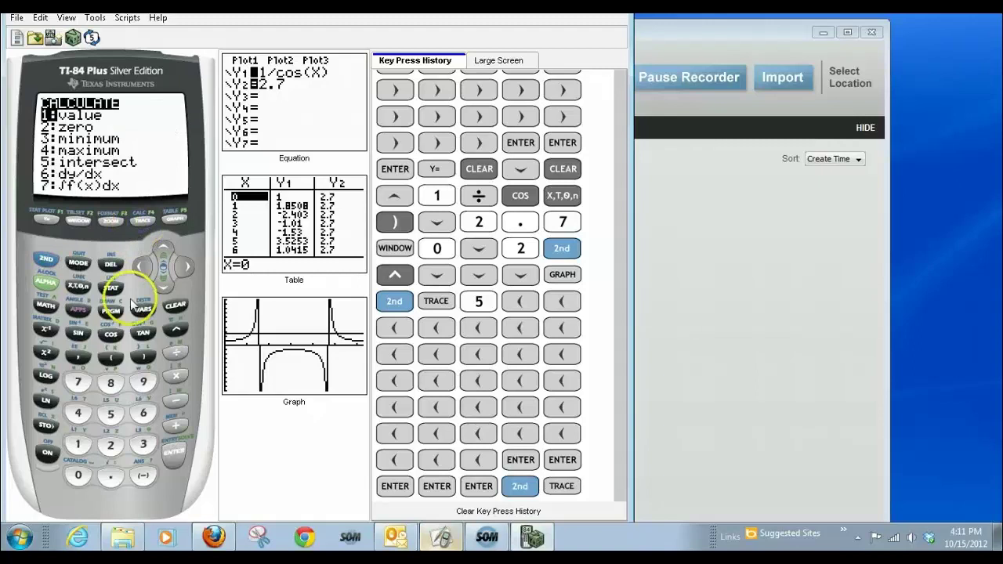
left_click(114, 414)
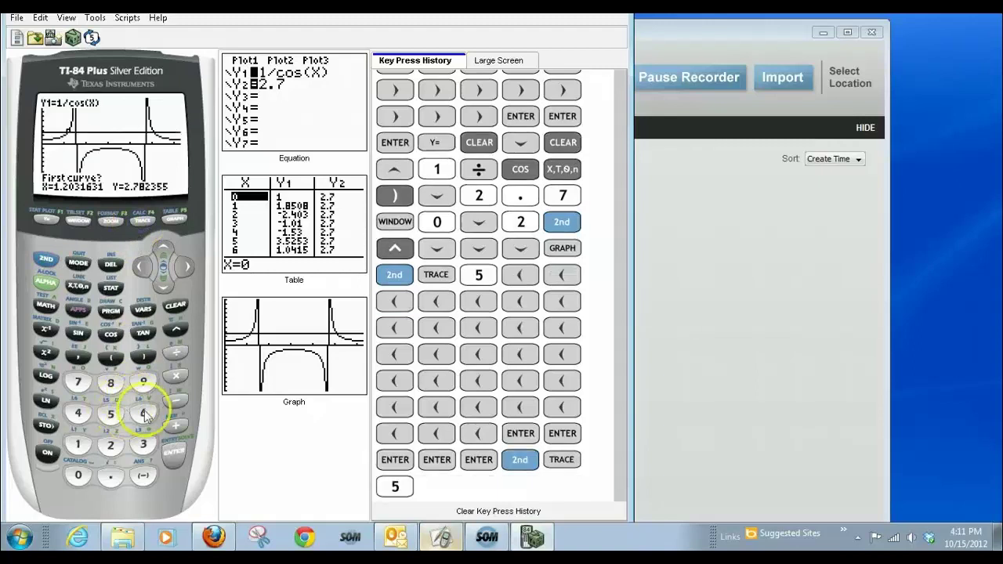
left_click(175, 457)
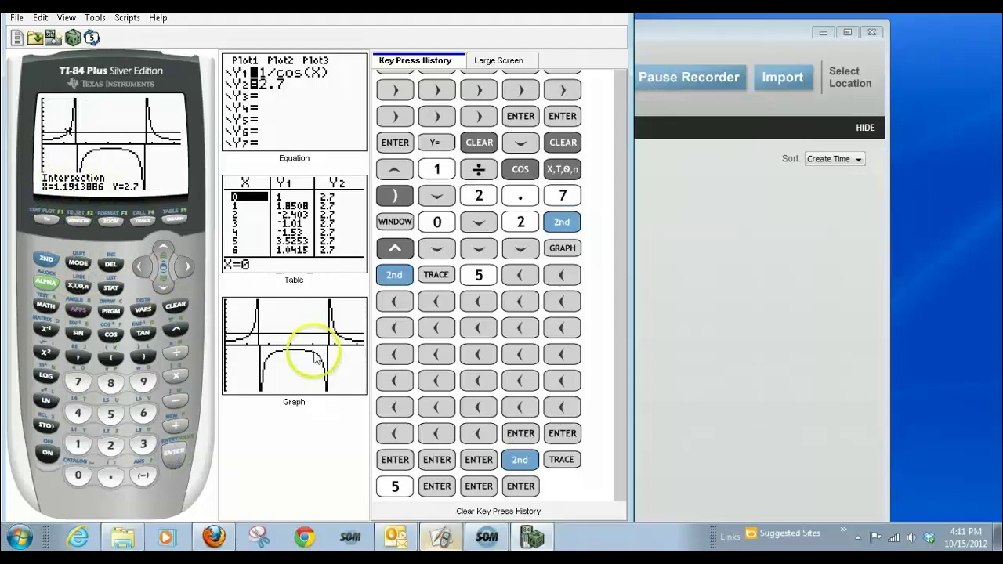
Write x = 1.19 under problem B in the notebook.
left_click(443, 538)
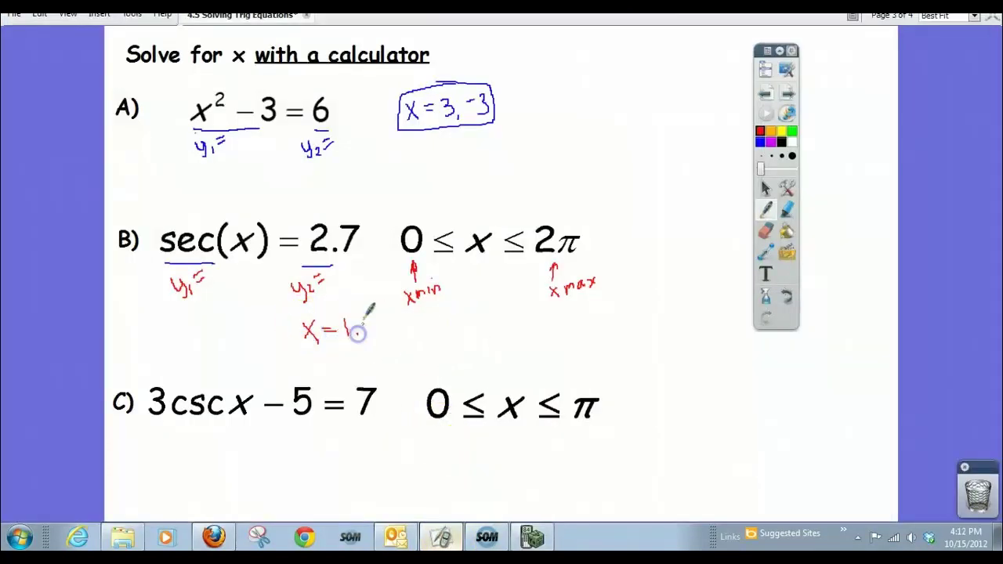
left_click(350, 330)
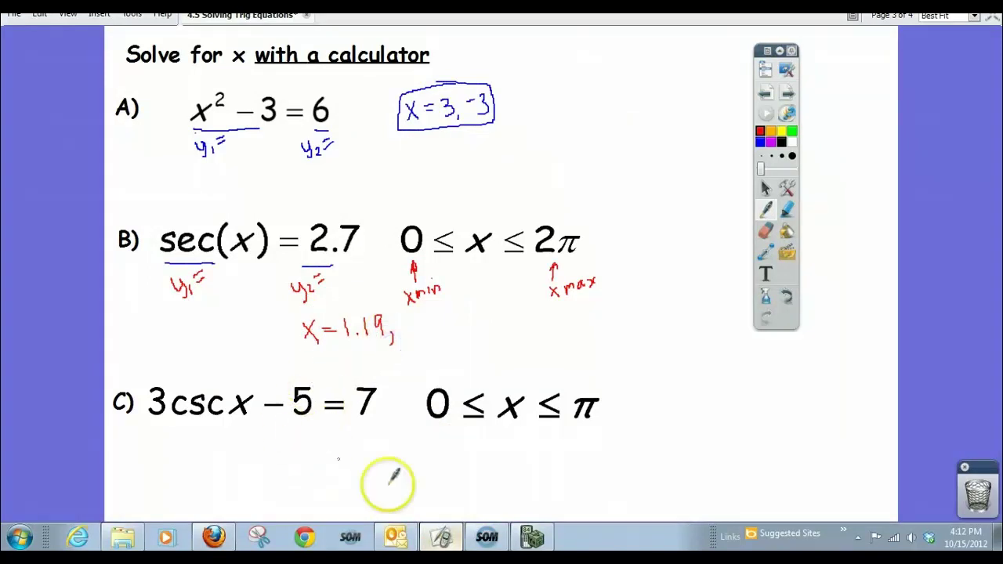
left_click(536, 540)
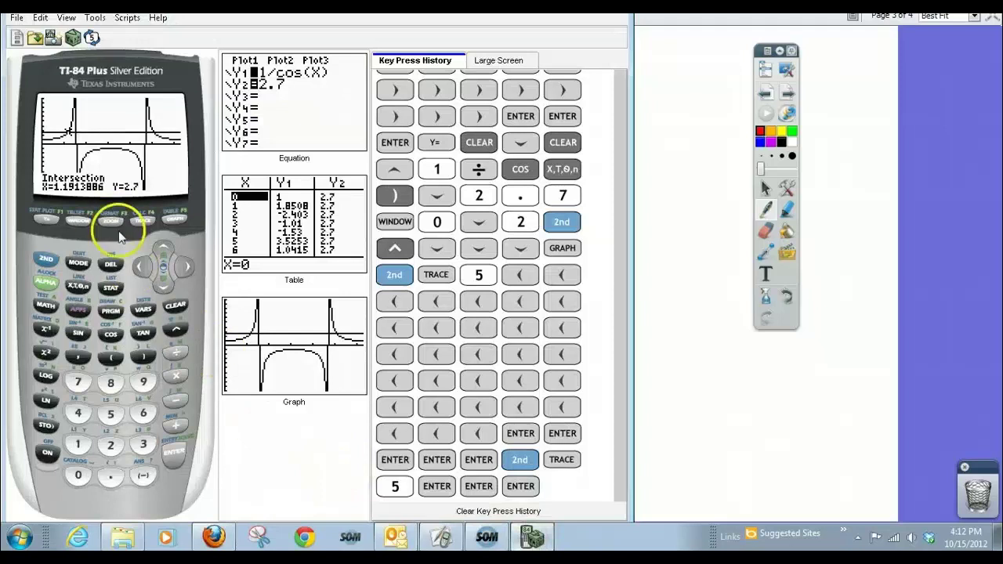
Start the intersect calculation and move the trace right to the second crossing.
left_click(142, 221)
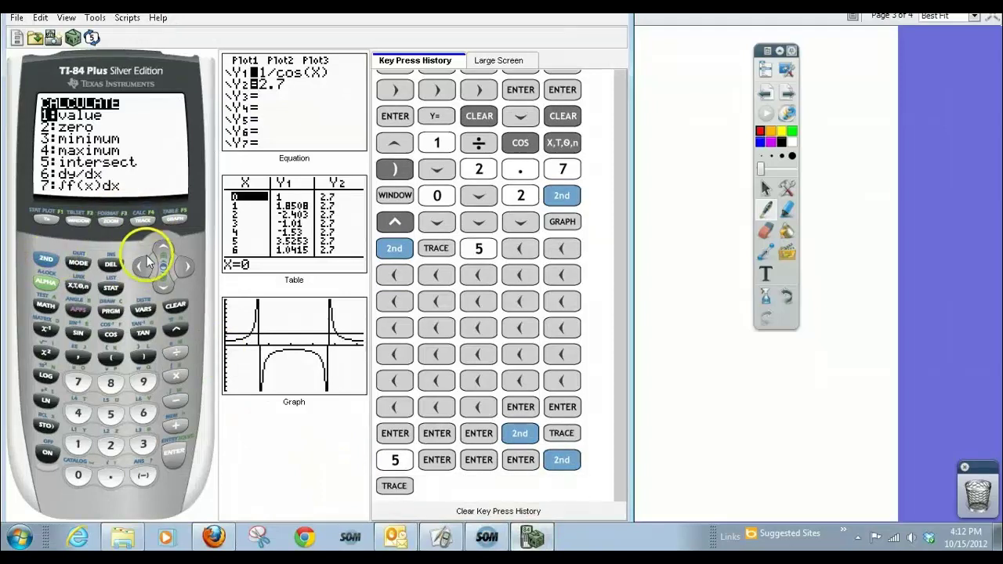
left_click(112, 416)
left_click(186, 270)
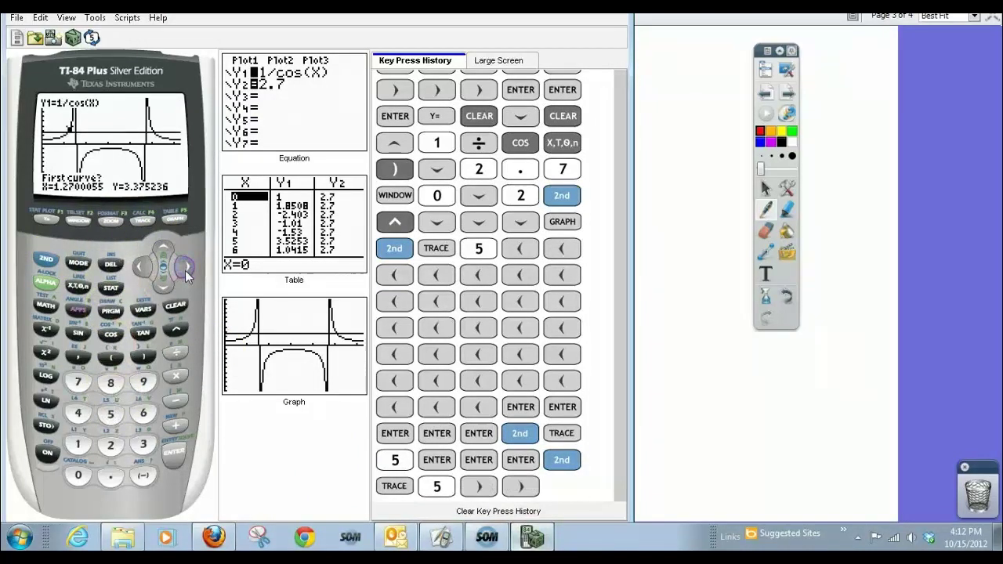
left_click(186, 270)
left_click(186, 270)
left_click(186, 270)
left_click(186, 271)
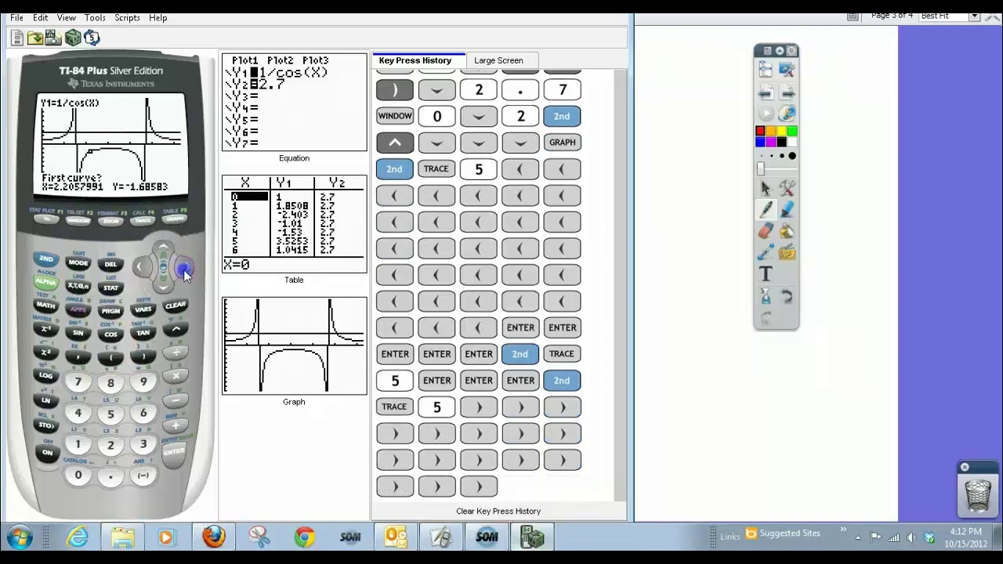
left_click(186, 270)
left_click(188, 271)
left_click(186, 270)
left_click(186, 270)
left_click(186, 270)
left_click(187, 271)
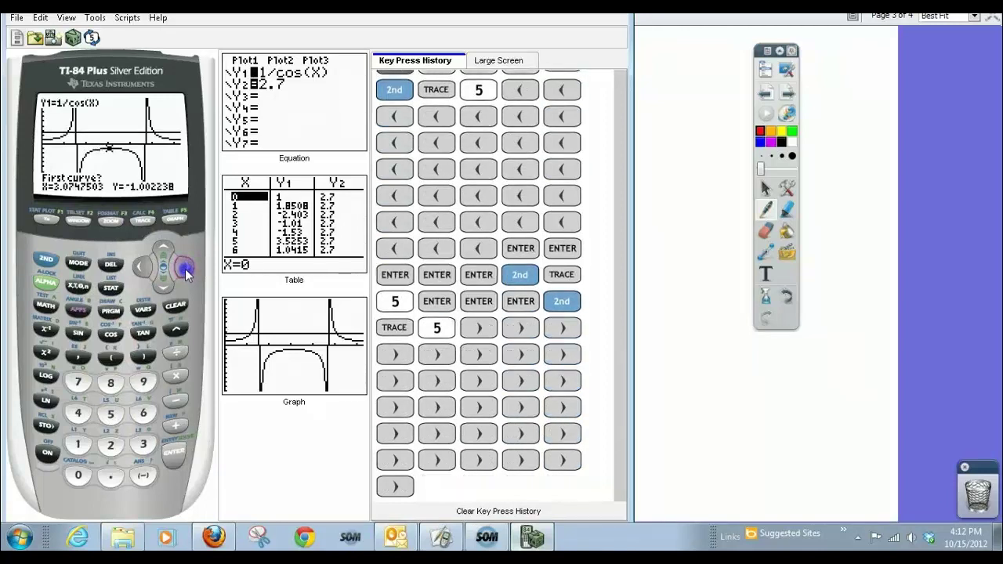
left_click(186, 270)
left_click(187, 270)
left_click(185, 270)
left_click(185, 270)
left_click(185, 269)
left_click(185, 270)
left_click(186, 270)
left_click(186, 270)
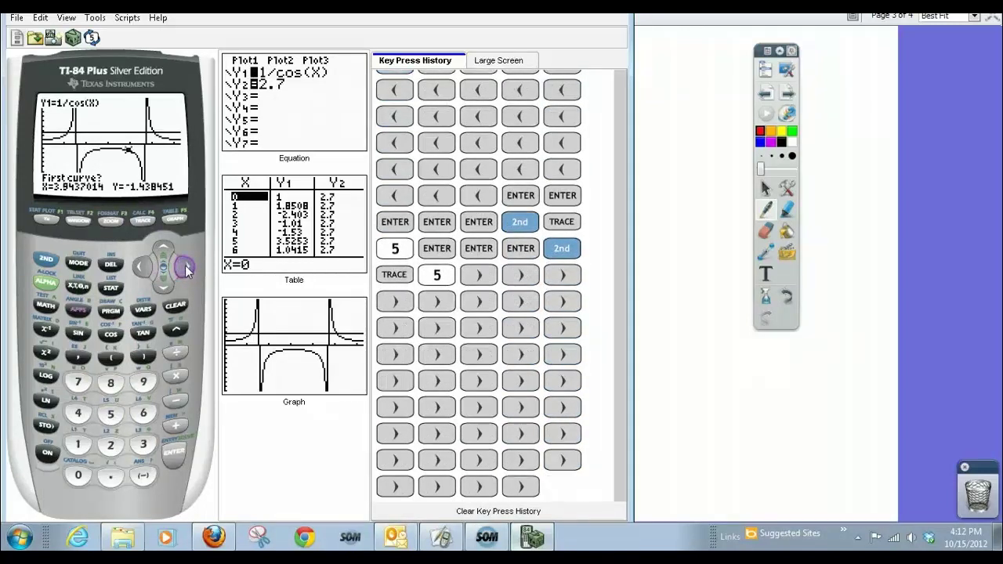
left_click(186, 270)
left_click(185, 270)
left_click(186, 269)
left_click(186, 269)
left_click(186, 268)
left_click(186, 269)
left_click(185, 269)
left_click(185, 268)
left_click(185, 268)
left_click(185, 268)
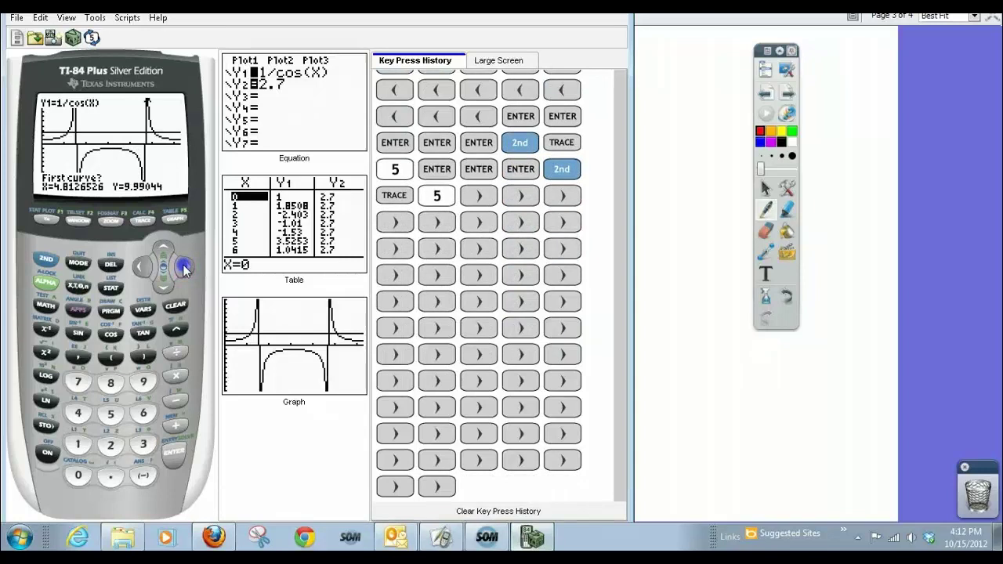
left_click(183, 270)
left_click(184, 270)
Confirm both curves for the second intersection at X ≈ 5.09, then return to the notebook.
left_click(174, 454)
left_click(174, 456)
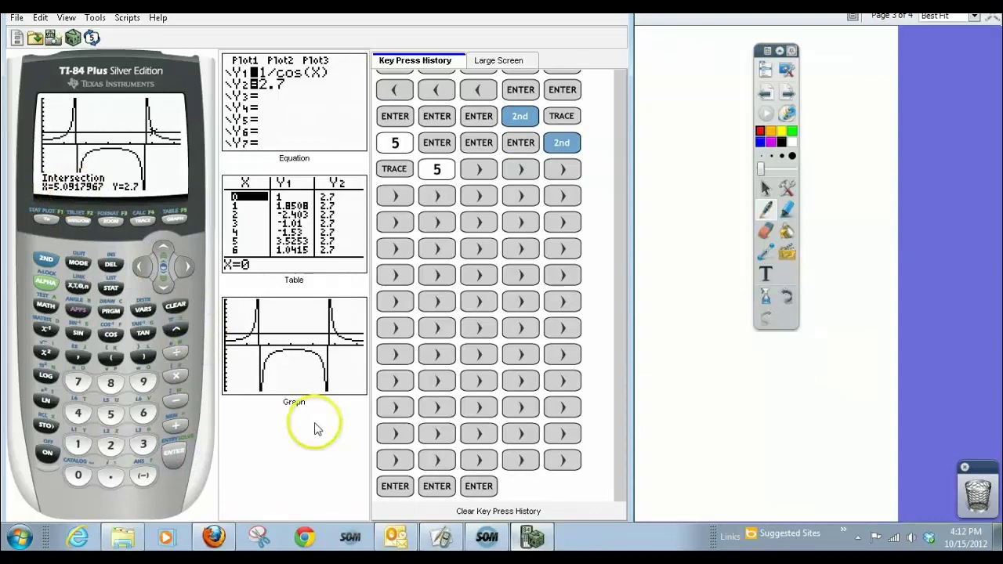
left_click(440, 537)
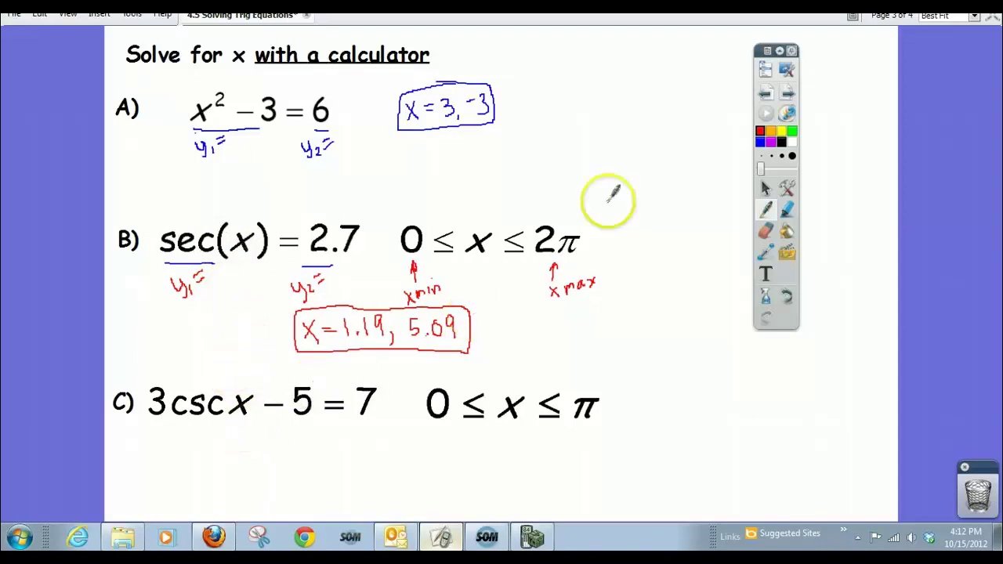
In blue ink, circle csc(x) in problem C and start writing A = csc beneath it.
left_click(781, 141)
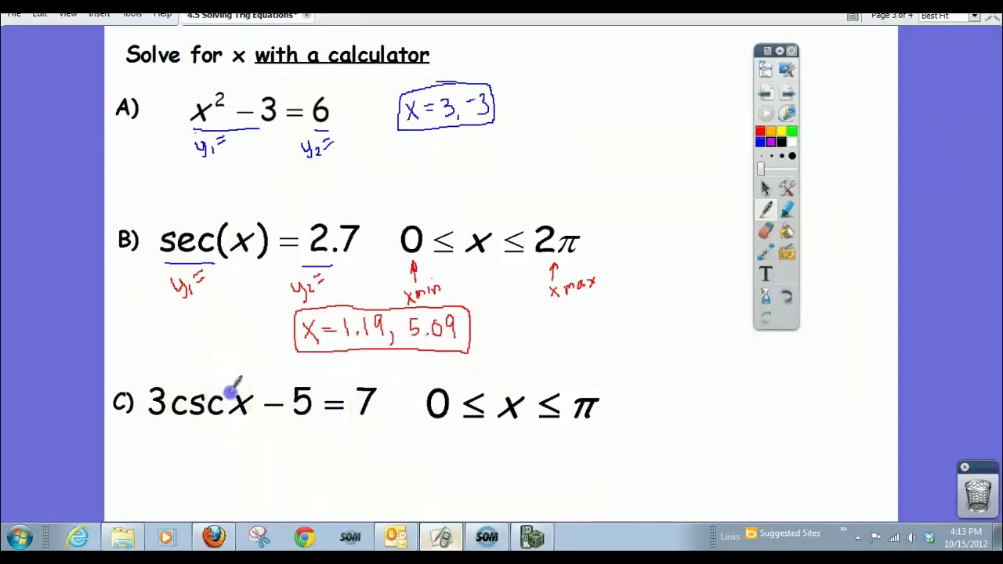
left_click_drag(229, 415, 229, 420)
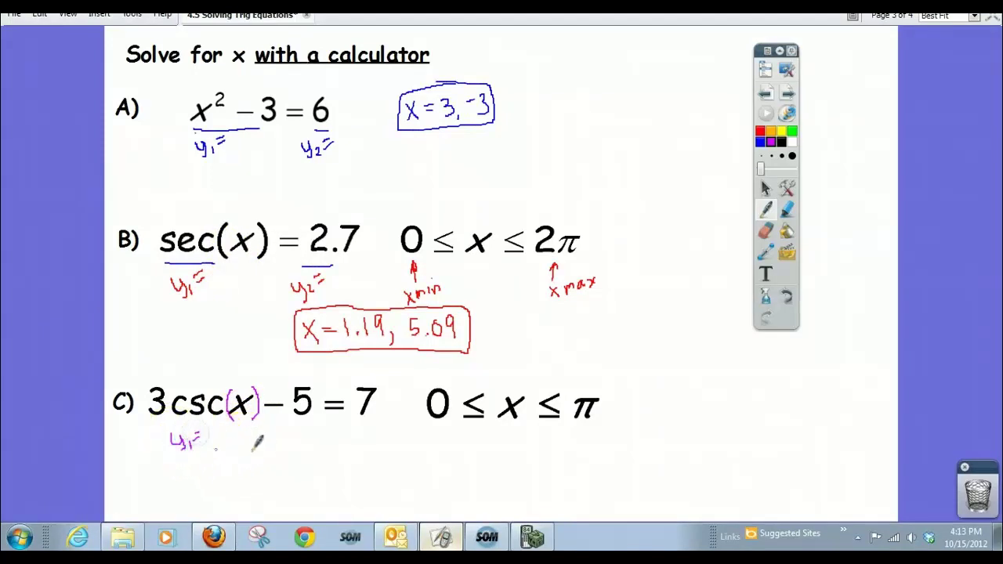
left_click(350, 429)
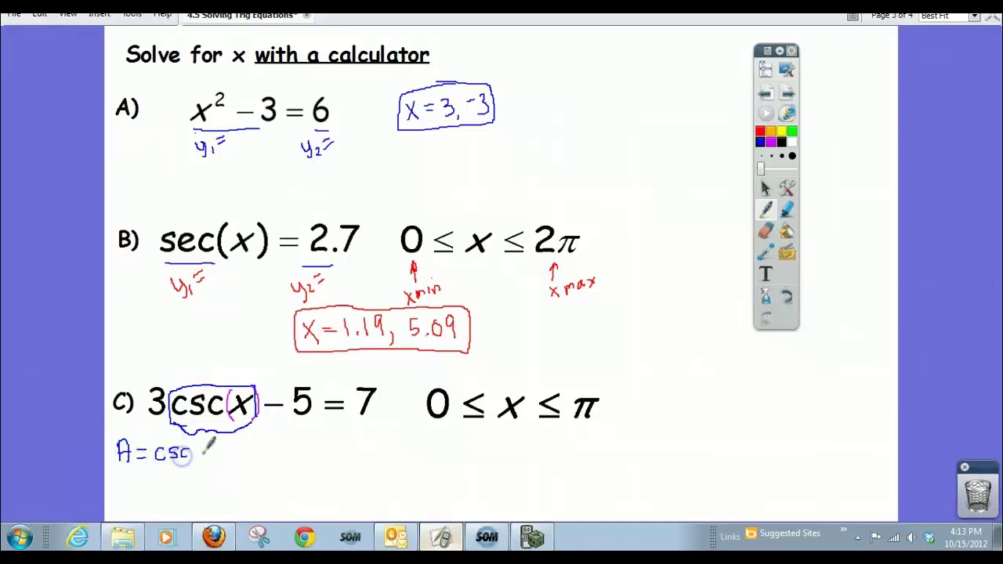
Finish A = csc(x), write 3A − 5 = 7, and add 5 to both sides to get 3A = 12.
left_click_drag(221, 458, 220, 468)
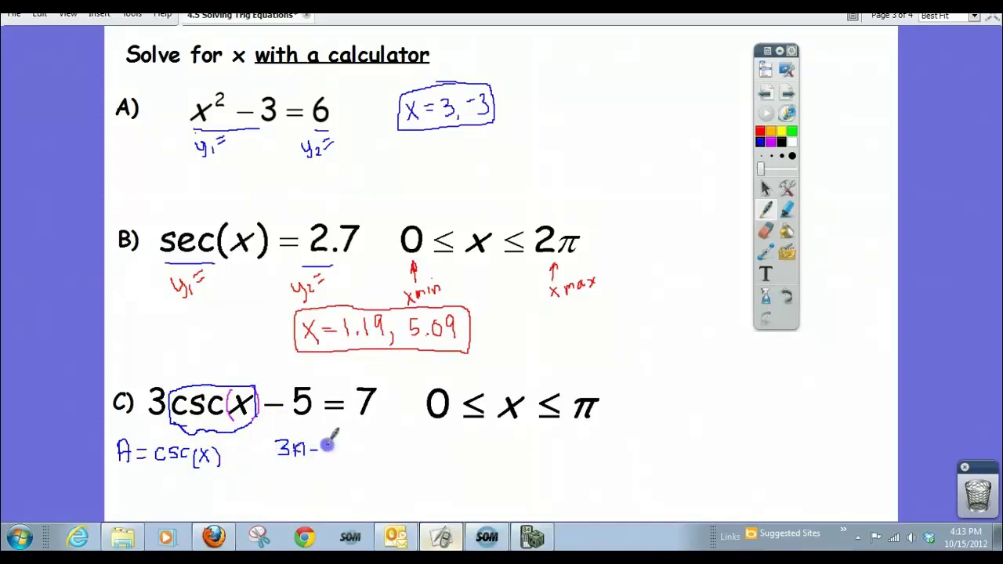
left_click(327, 444)
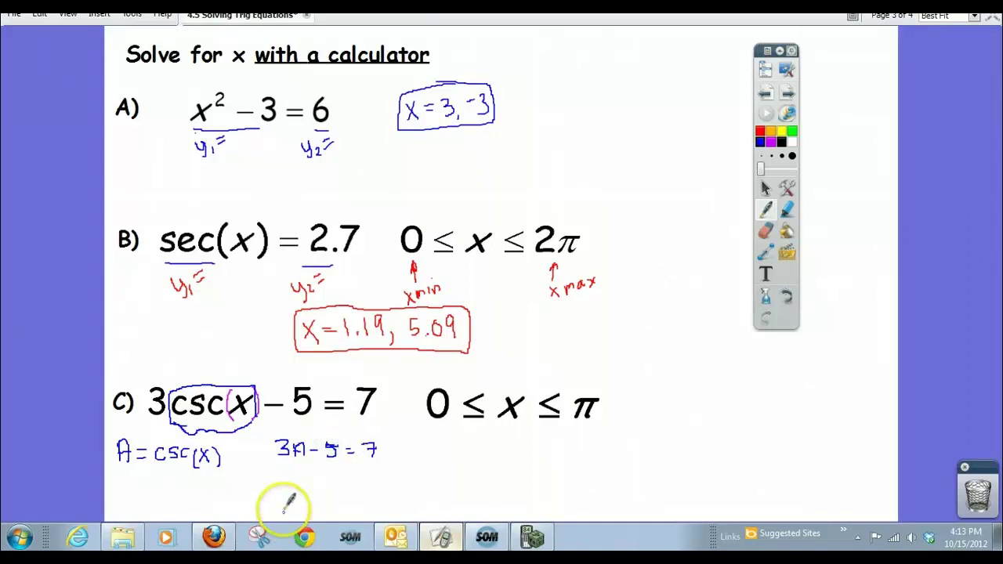
left_click(304, 454)
left_click_drag(303, 463, 333, 466)
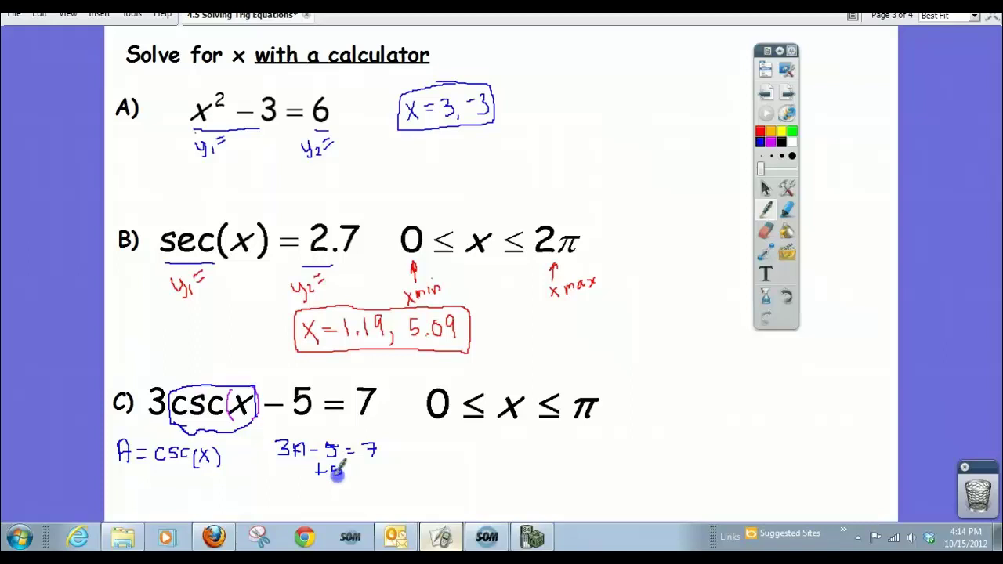
left_click_drag(392, 462, 387, 468)
left_click(324, 509)
left_click_drag(379, 506, 384, 509)
Divide by 3 to get A = 4, then draw an arrow to csc(x) = 4.
left_click(329, 492)
left_click(443, 462)
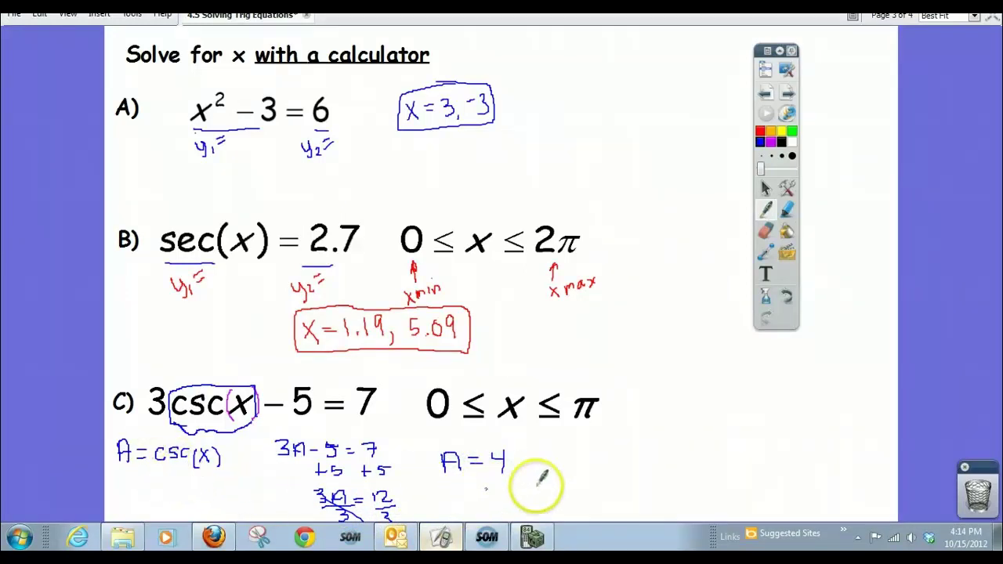
left_click_drag(537, 464, 599, 466)
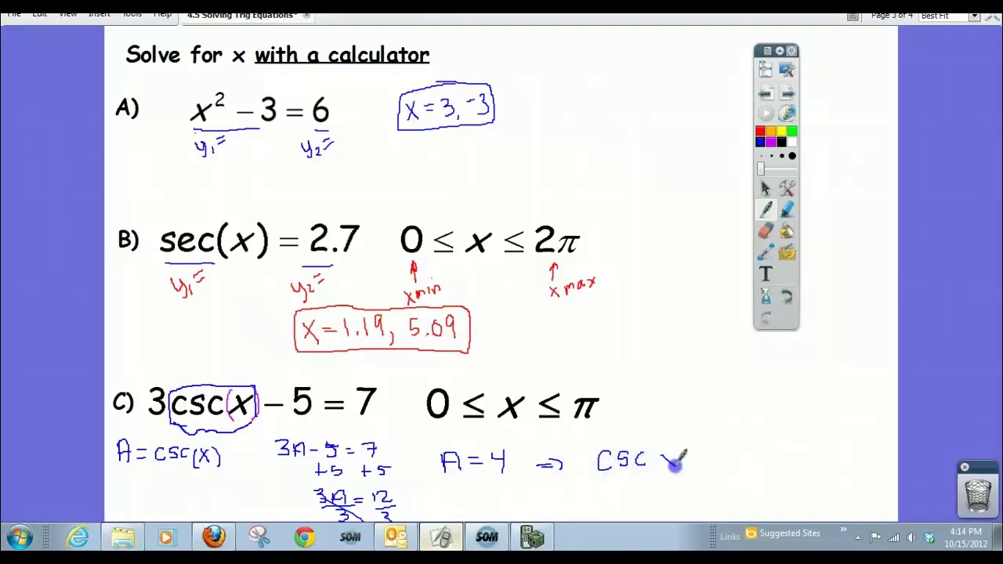
left_click_drag(655, 465, 682, 465)
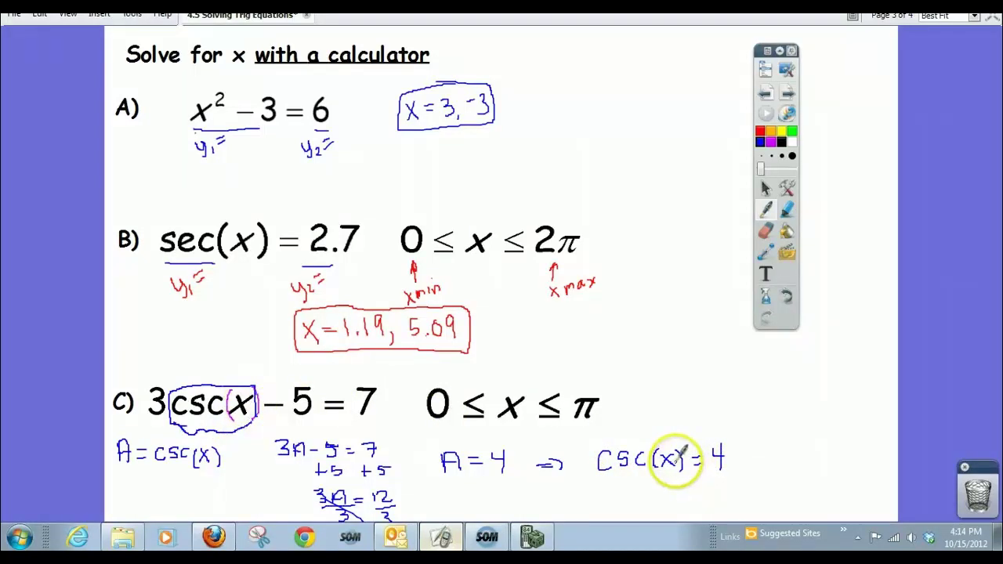
Underline the bounds 0 and π and label them xmin and xmax.
left_click_drag(428, 424, 448, 422)
left_click_drag(568, 424, 590, 422)
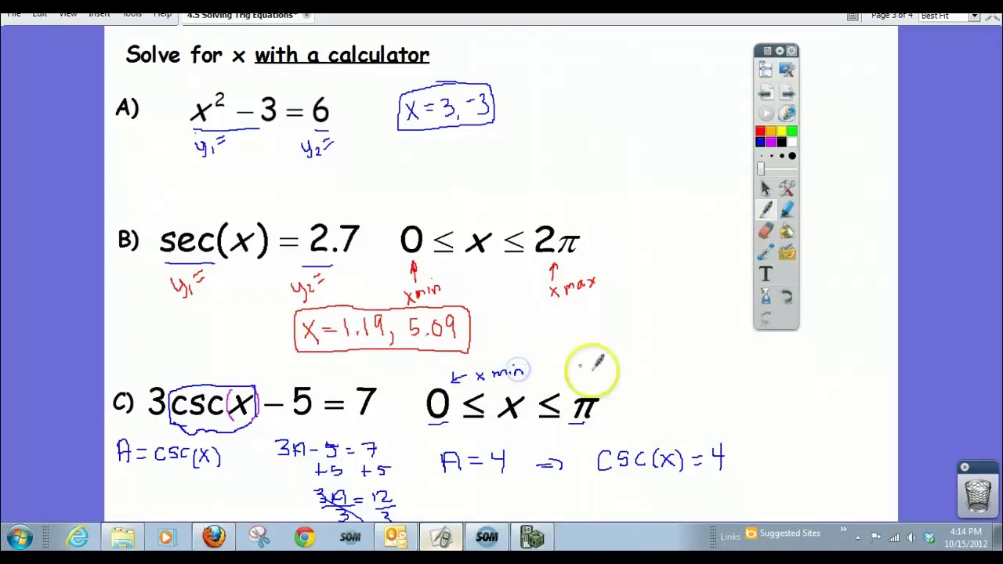
left_click_drag(616, 376, 681, 365)
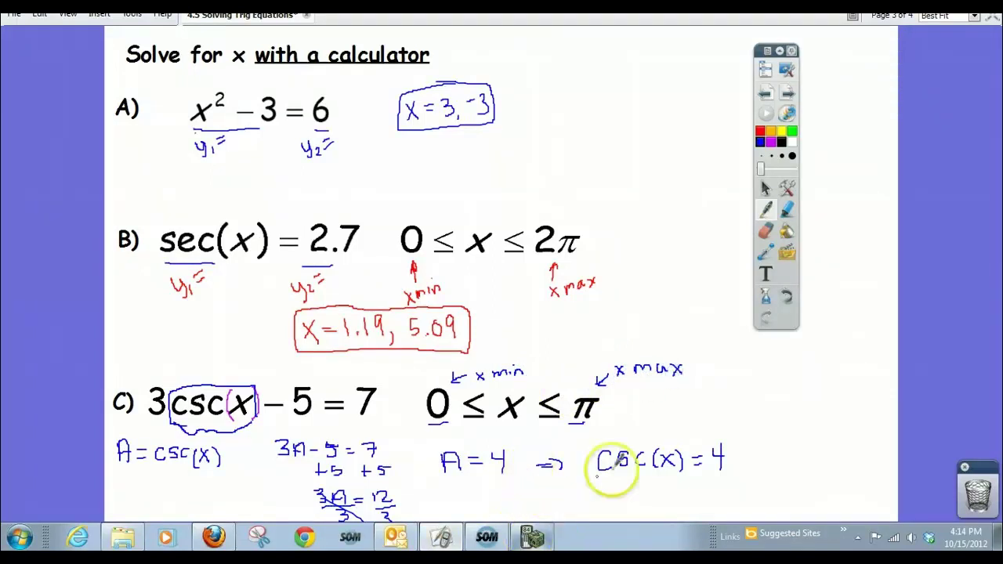
On the calculator, set Y1 to 1/sin(X) and Y2 to 4.
left_click(532, 536)
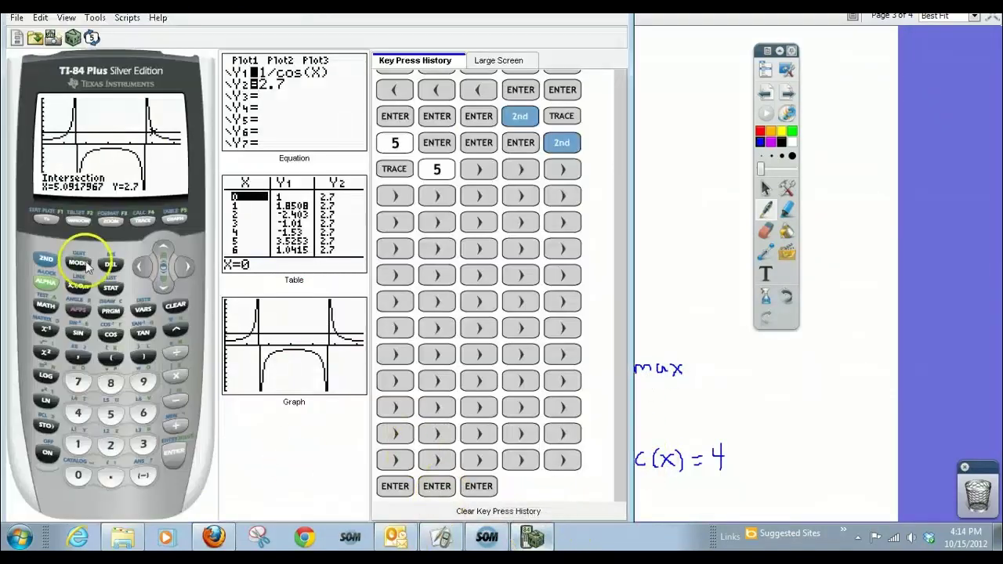
left_click(47, 221)
left_click(172, 303)
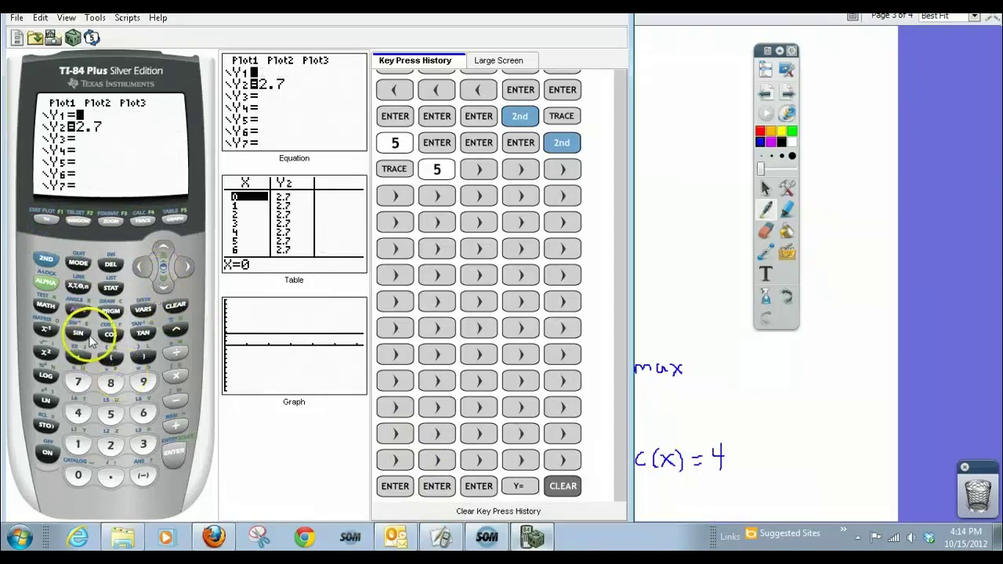
left_click(76, 448)
left_click(176, 352)
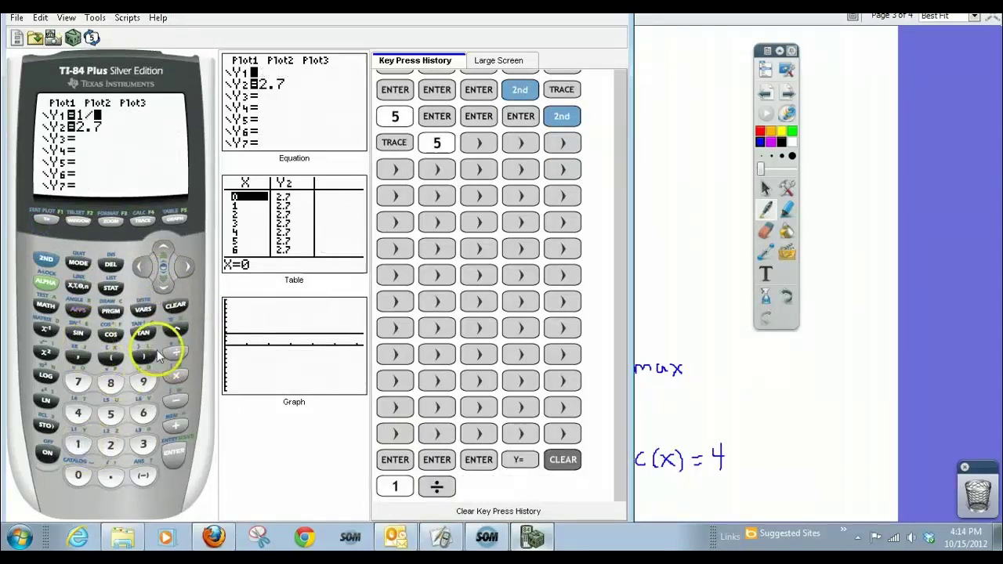
left_click(78, 332)
left_click(78, 287)
left_click(143, 357)
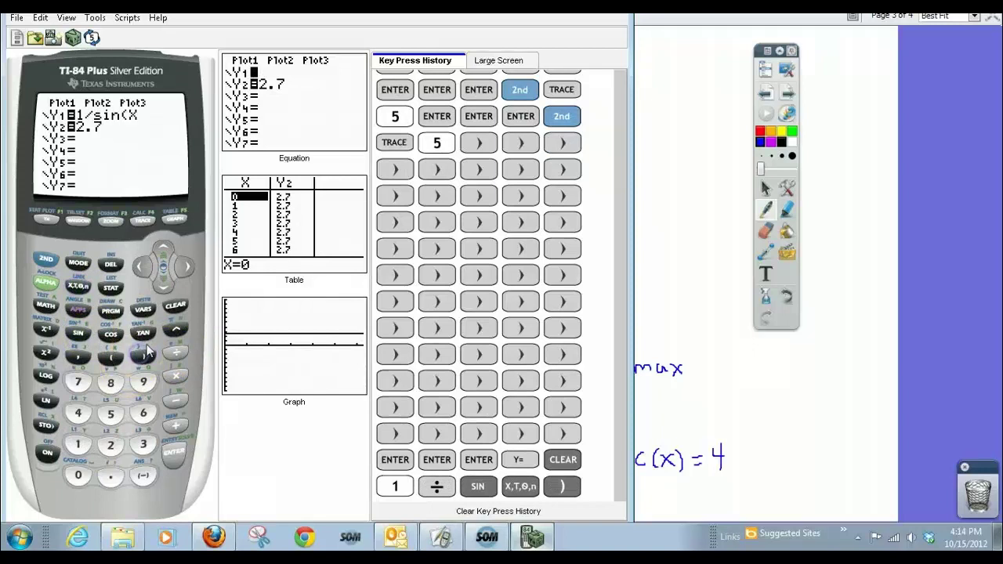
left_click(160, 284)
left_click(77, 413)
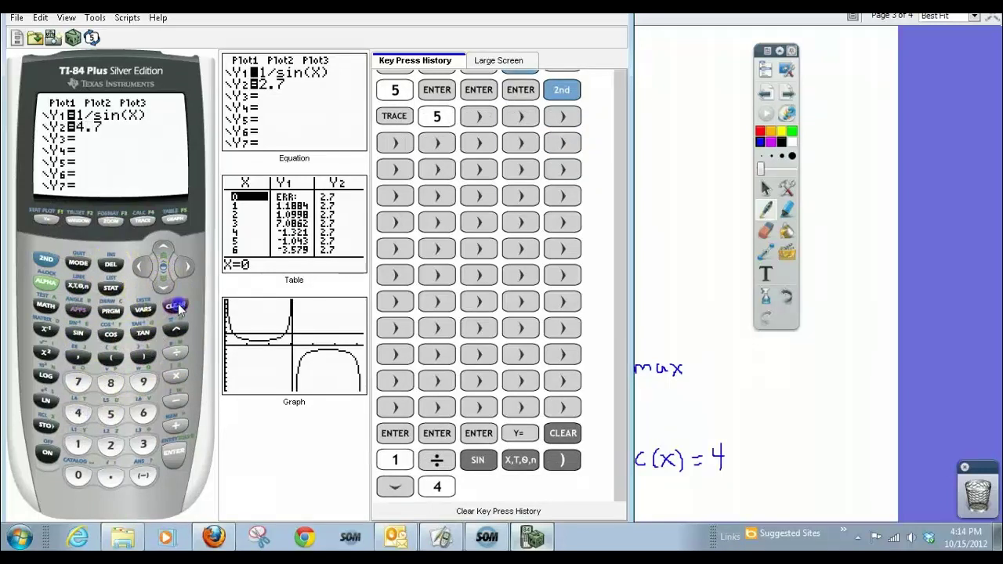
left_click(176, 304)
left_click(78, 410)
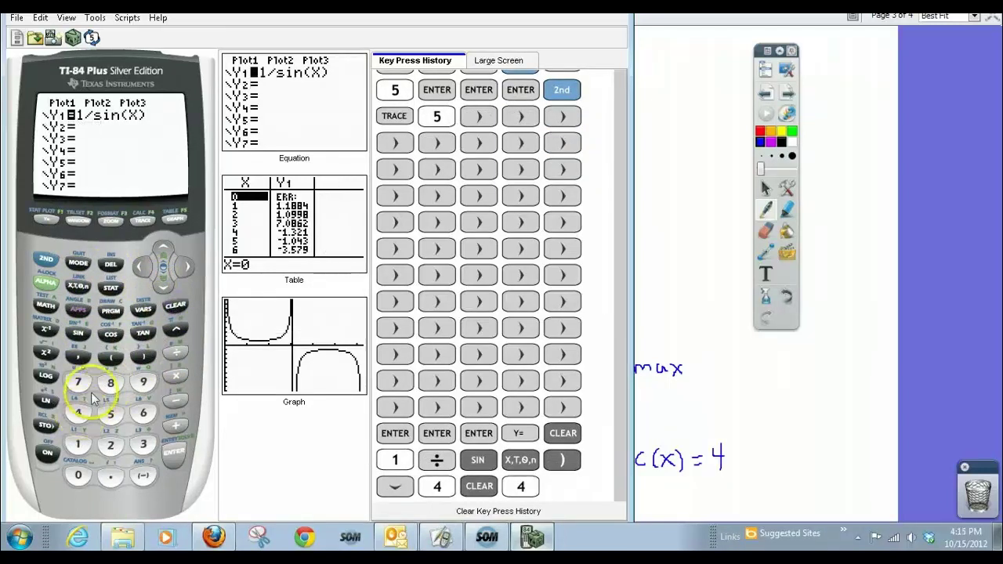
Set the window to Xmin 0 and Xmax π, then graph both functions.
left_click(78, 221)
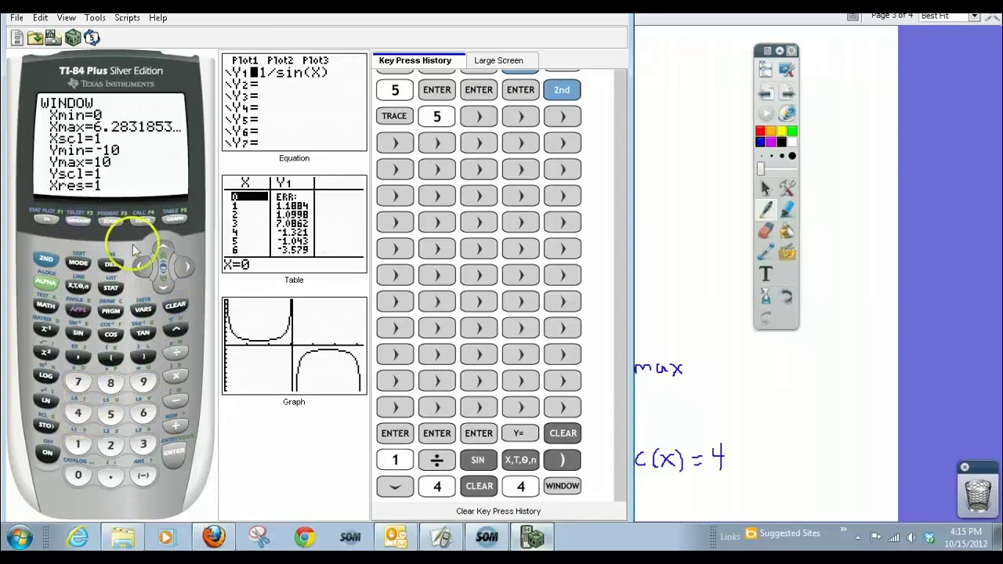
left_click(162, 282)
left_click(46, 260)
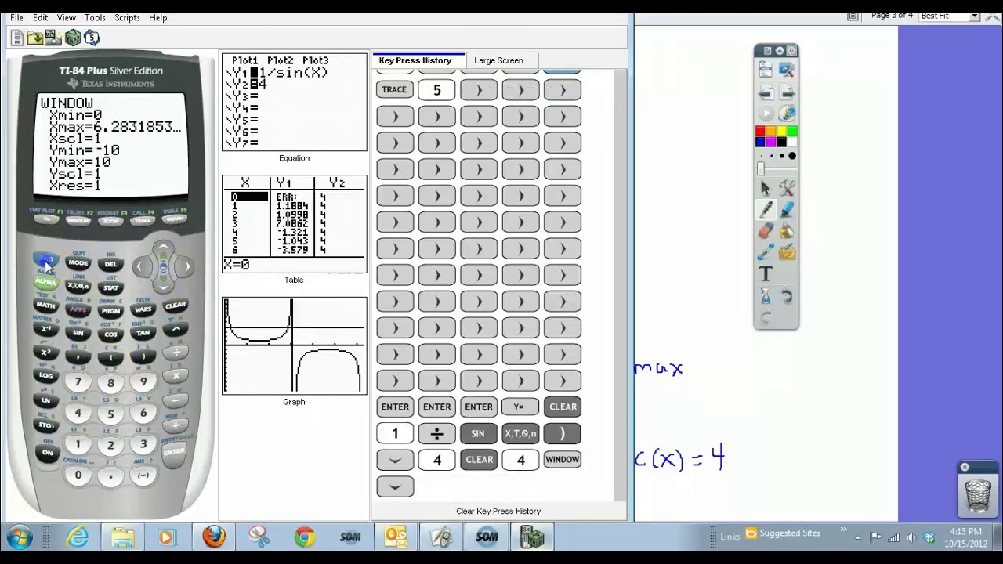
left_click(175, 329)
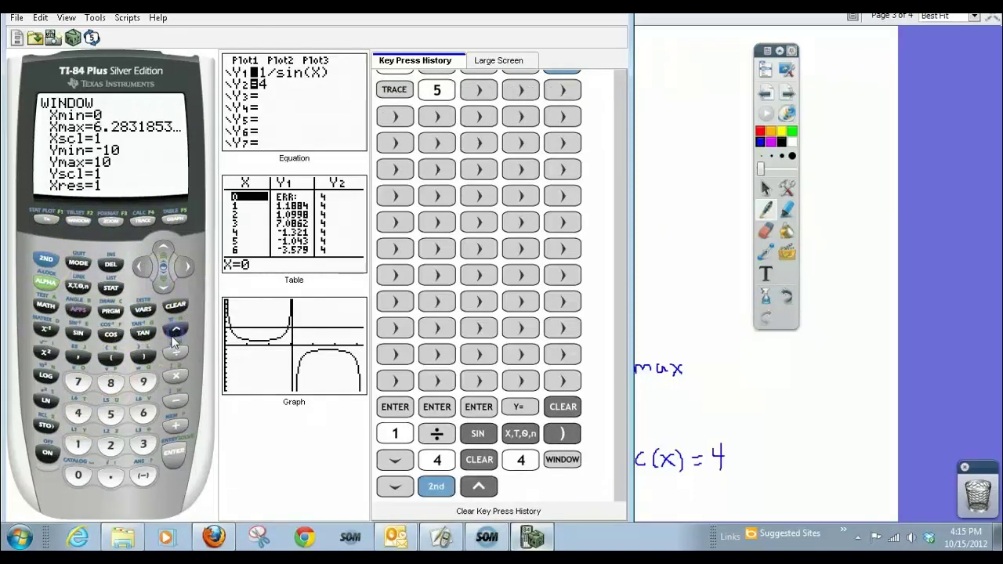
left_click(174, 219)
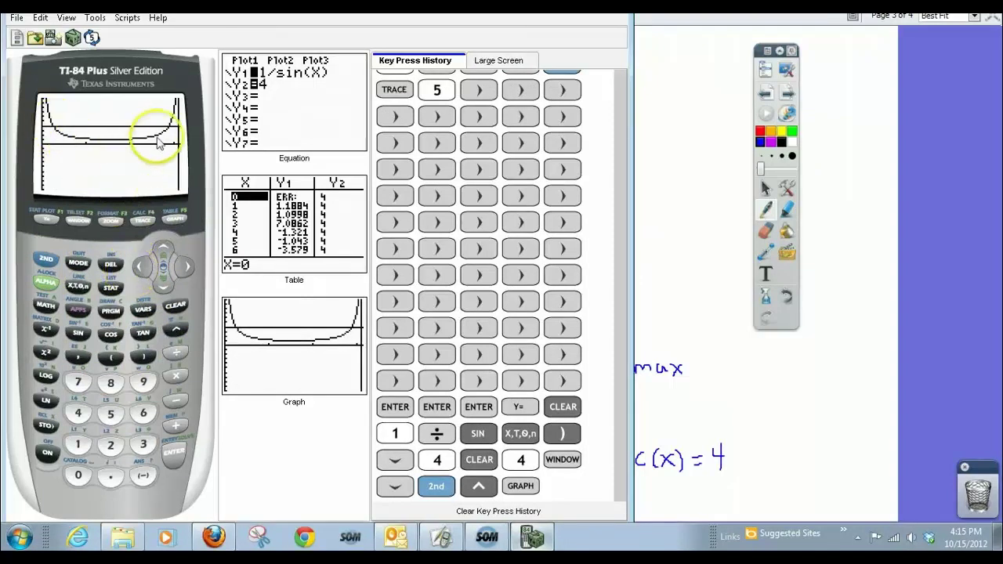
Start the intersect calculation and trace left to the first crossing of 1/sin(X) and 4.
left_click(45, 261)
left_click(142, 220)
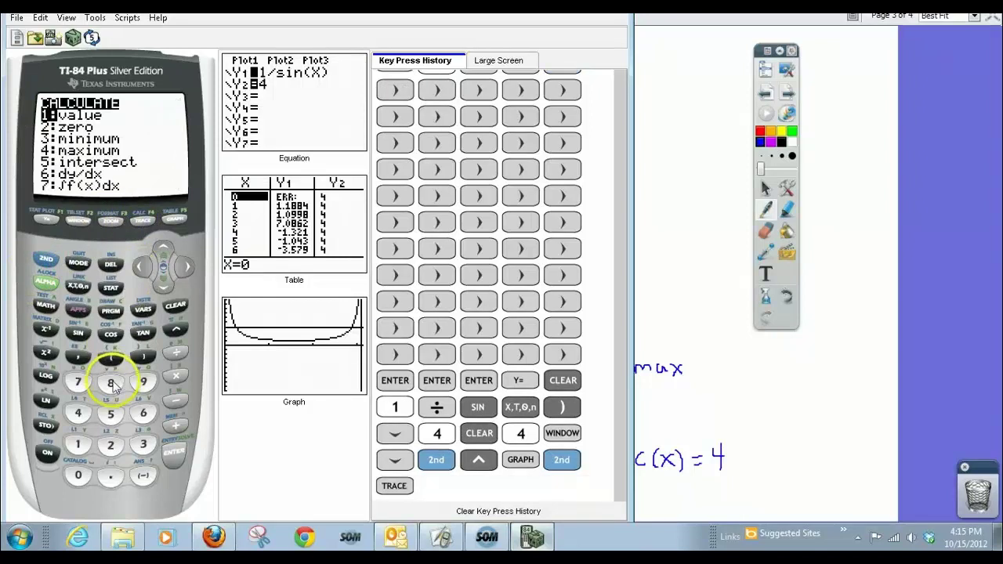
left_click(110, 413)
left_click(141, 267)
left_click(141, 267)
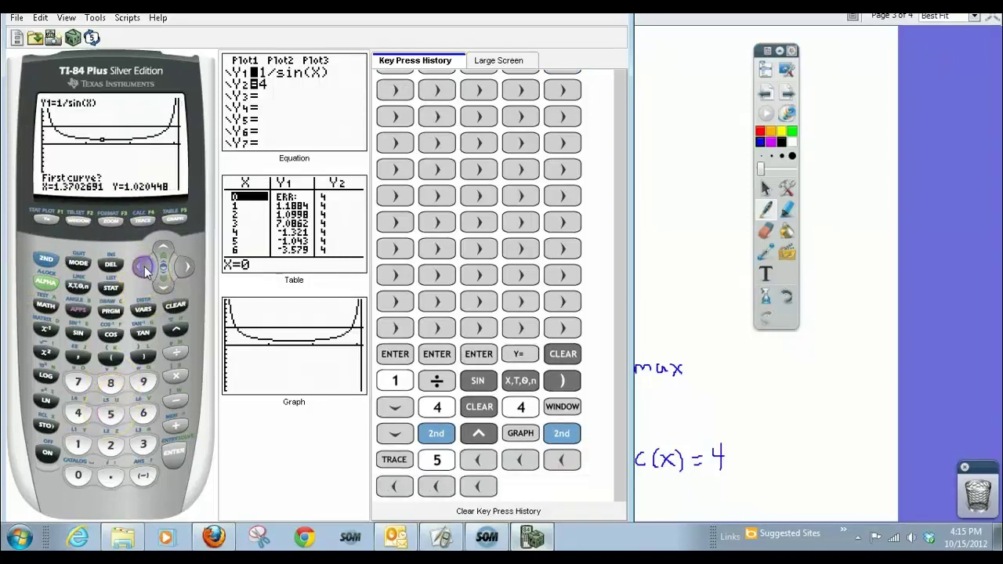
left_click(137, 269)
left_click(139, 267)
left_click(140, 268)
left_click(142, 268)
left_click(143, 268)
left_click(144, 269)
left_click(144, 269)
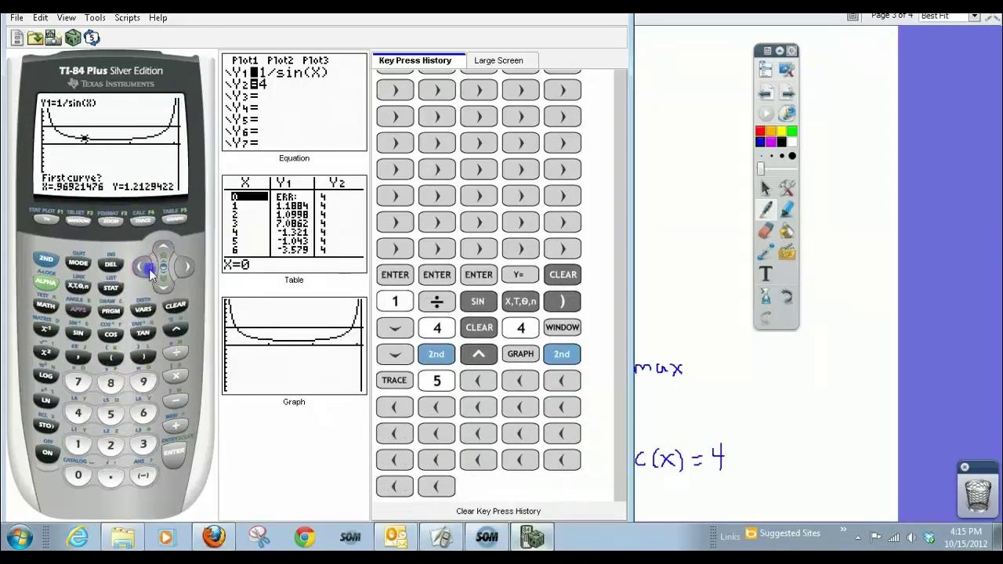
left_click(146, 269)
left_click(146, 269)
left_click(144, 269)
left_click(144, 269)
left_click(144, 269)
left_click(144, 270)
left_click(145, 270)
left_click(145, 270)
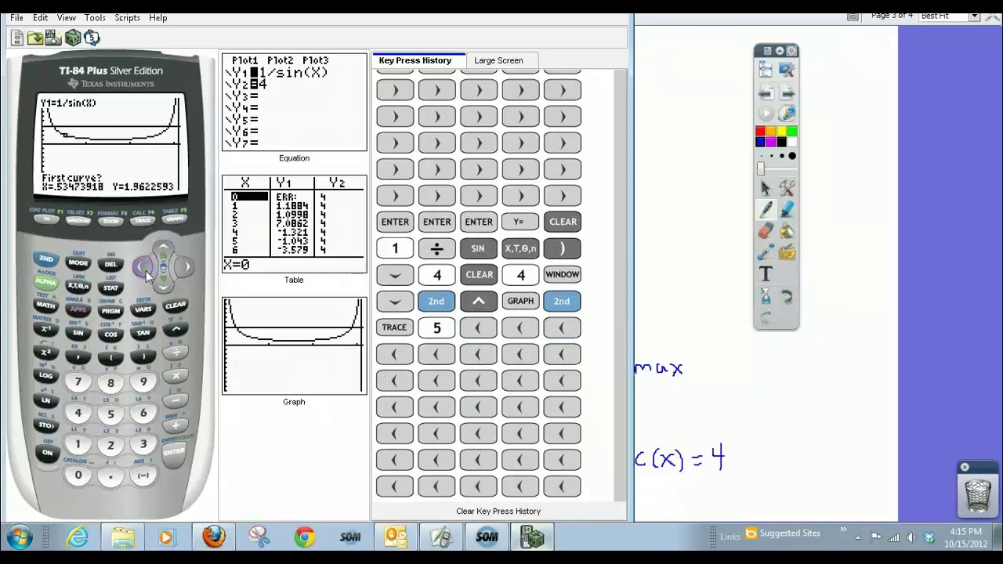
left_click(146, 273)
left_click(146, 274)
left_click(145, 270)
left_click(145, 270)
left_click(146, 271)
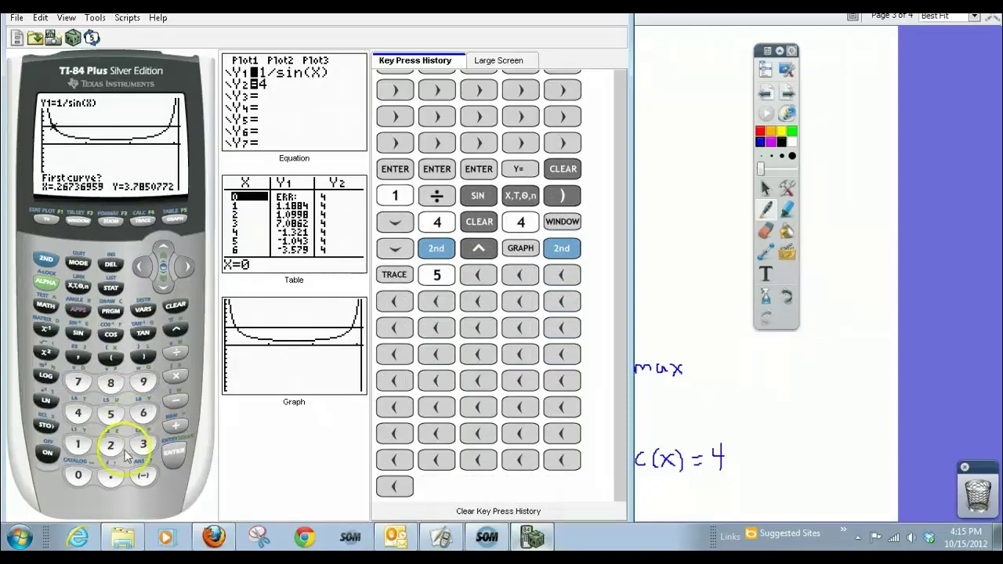
Accept both curves and the guess to get the intersection at X=.25268026, Y=4.
left_click(177, 454)
left_click(176, 454)
left_click(178, 455)
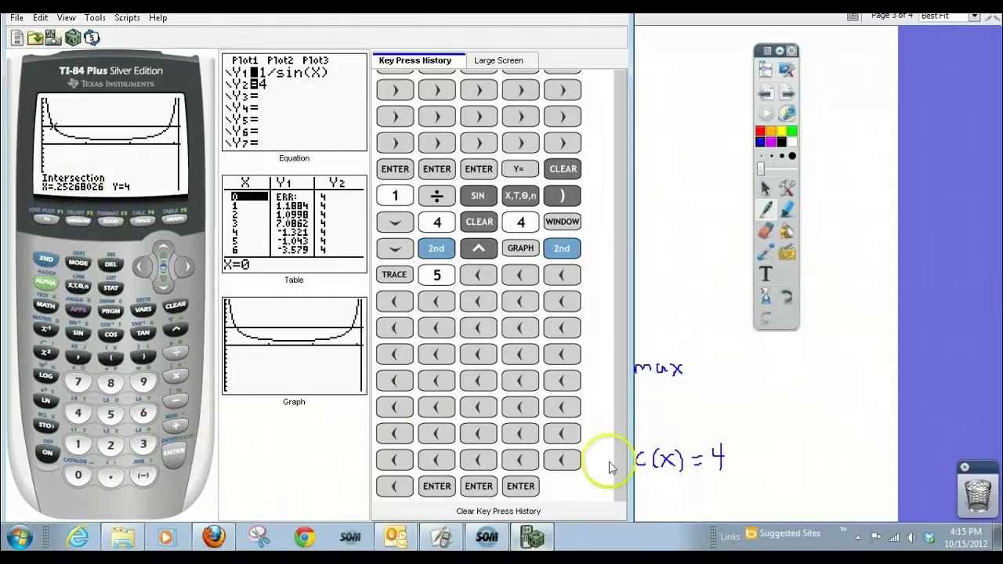
left_click(740, 416)
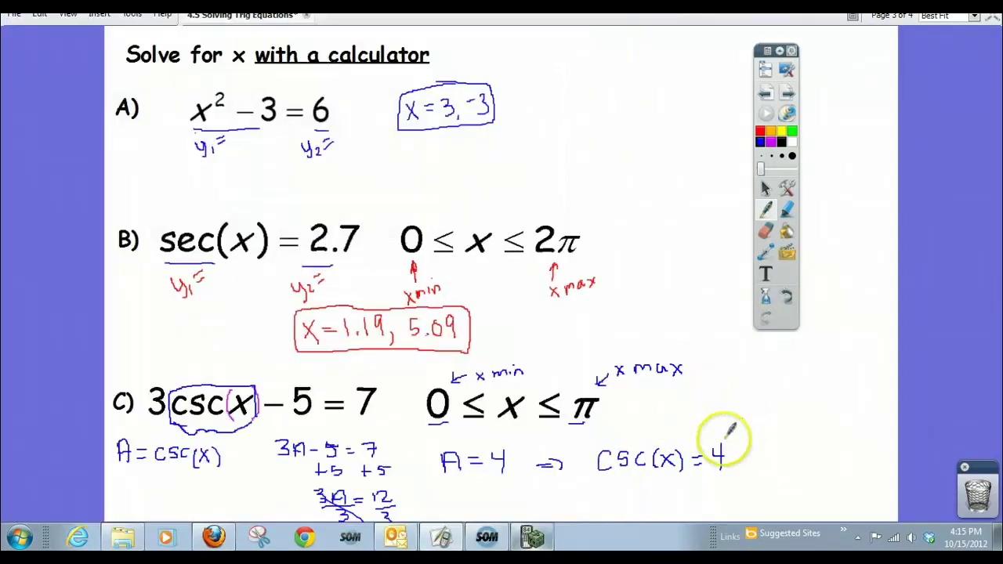
Write "x = .25," next to csc(x) = 4 in problem C.
left_click_drag(769, 443, 776, 460)
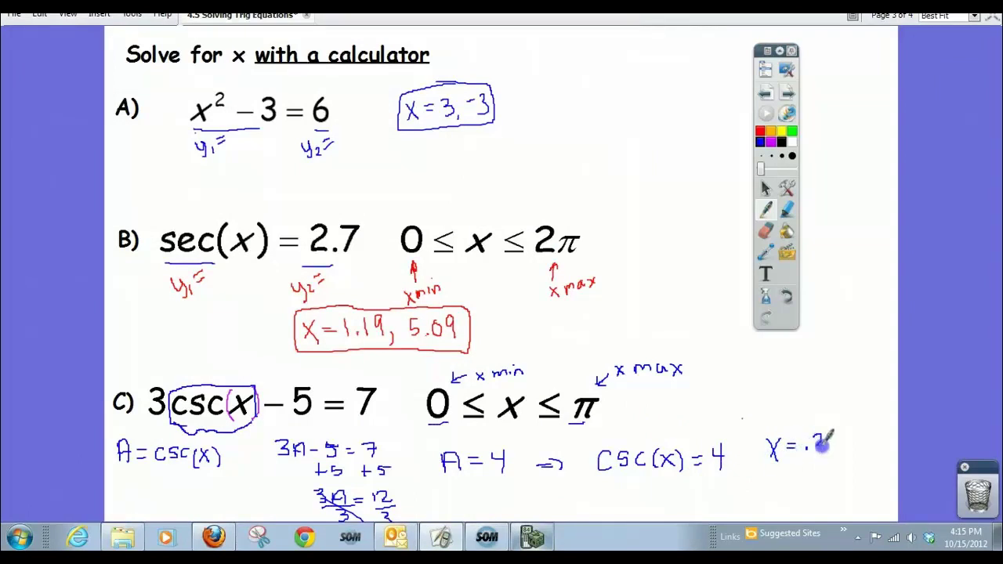
left_click_drag(841, 443, 837, 457)
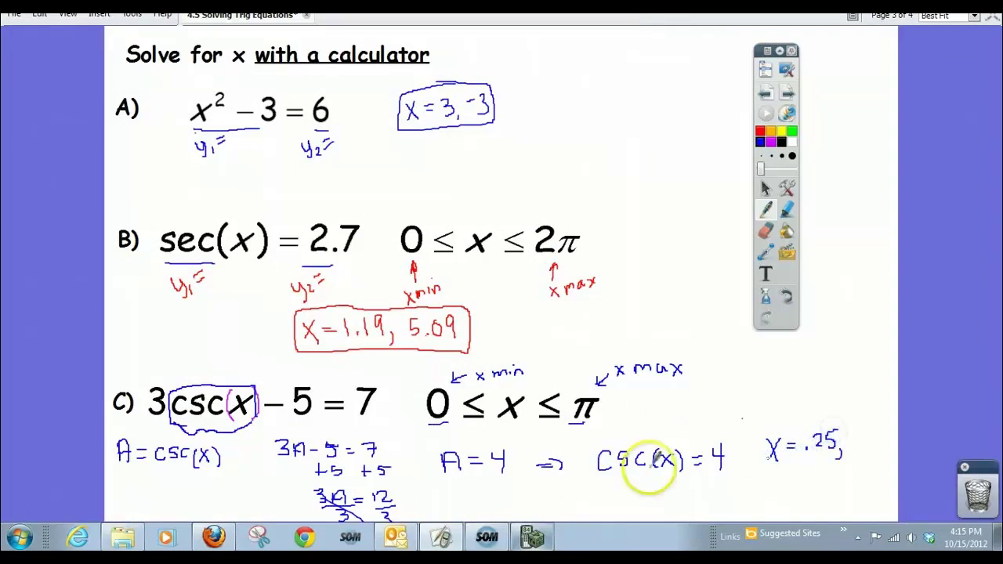
left_click(532, 538)
Run intersect again, tracing right to find the second crossing at X=2.8889124, Y=4.
left_click(47, 258)
left_click(141, 220)
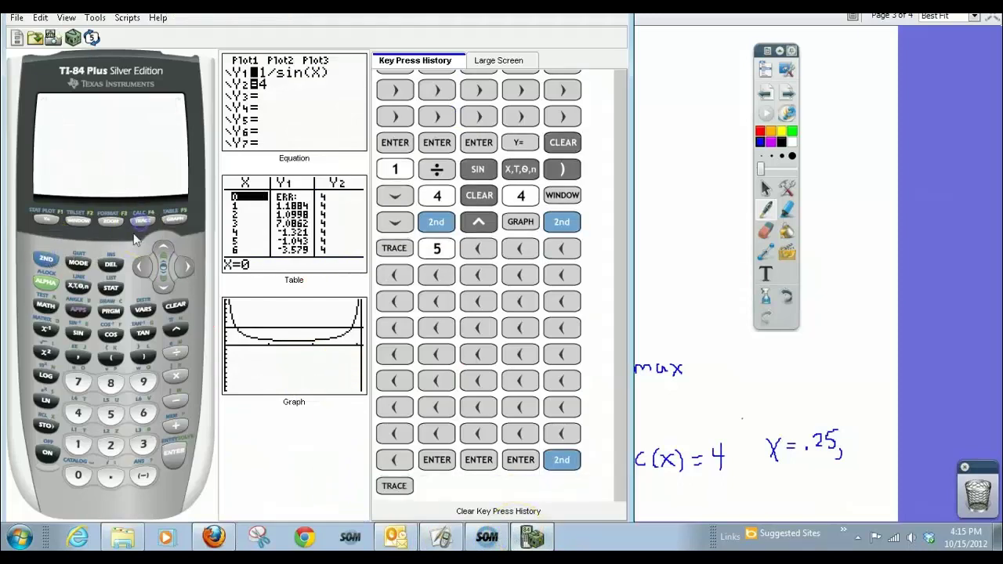
left_click(110, 414)
left_click_drag(185, 268, 186, 268)
left_click(173, 456)
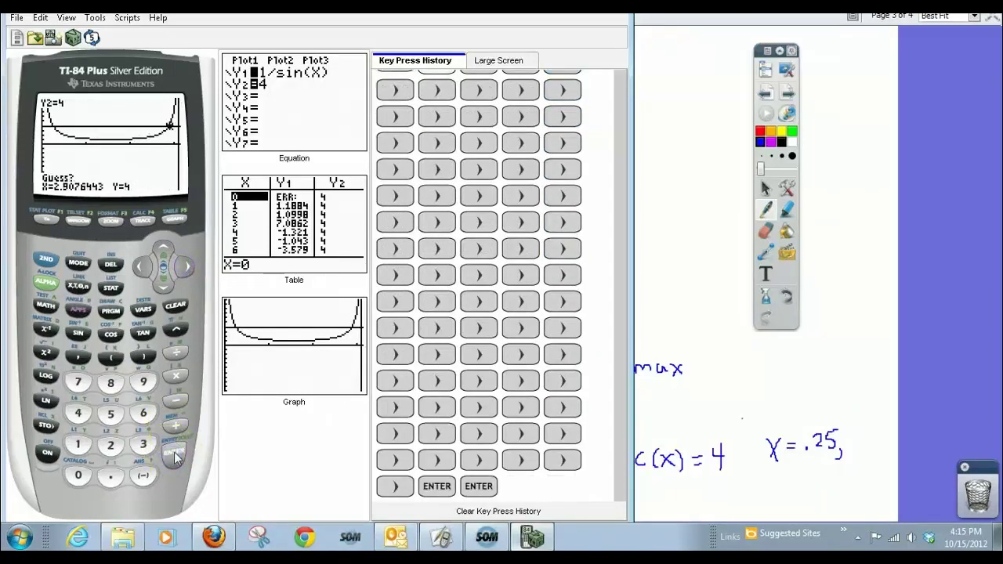
left_click(174, 455)
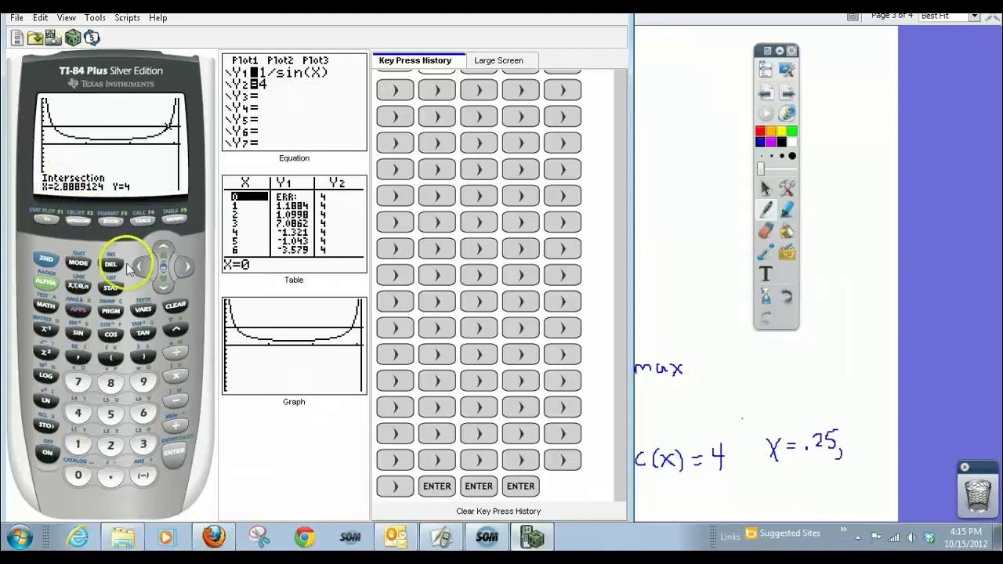